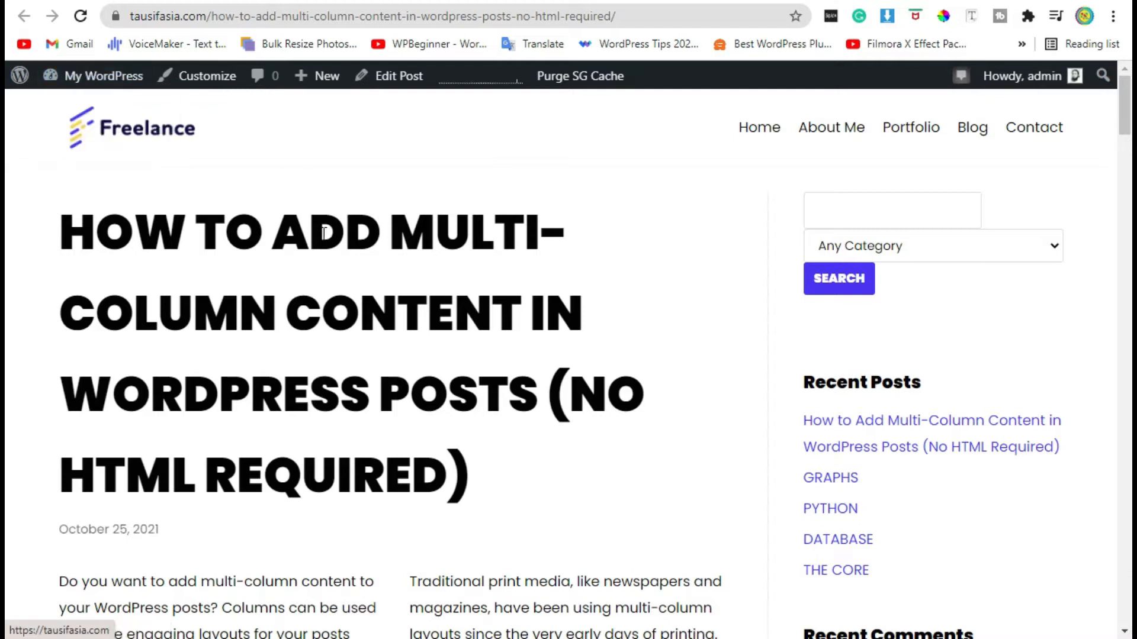
Step: Open the page for adding new plugins from the WordPress dashboard
{"action": "scroll", "coordinate": [314, 248], "scroll_direction": "down", "scroll_amount": 2}
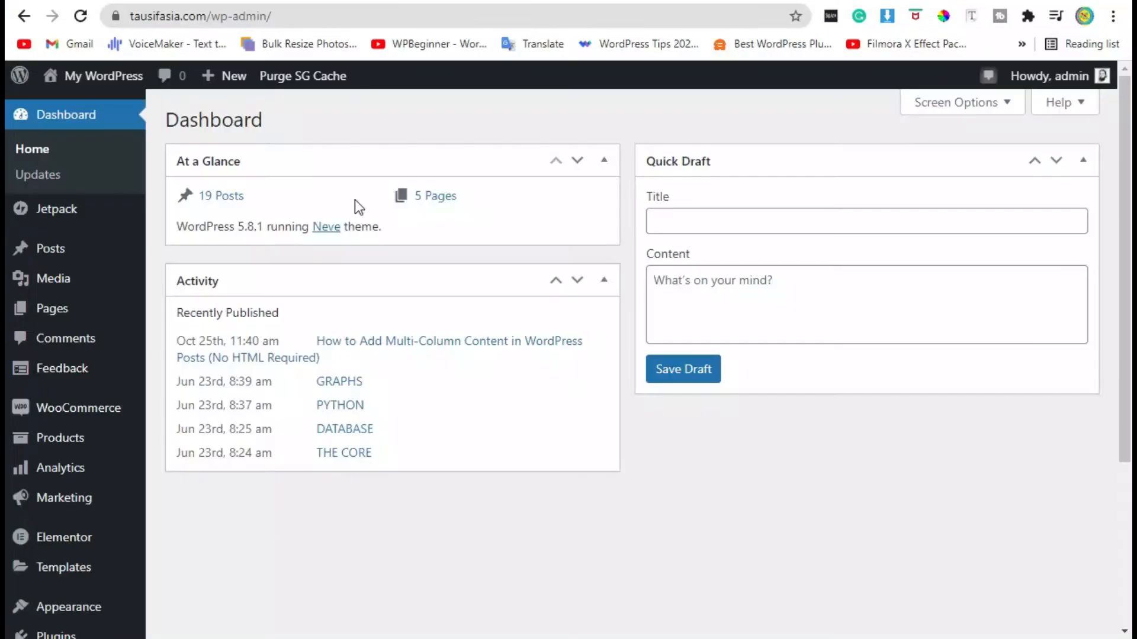
{"action": "scroll", "coordinate": [356, 208], "scroll_direction": "down", "scroll_amount": 4}
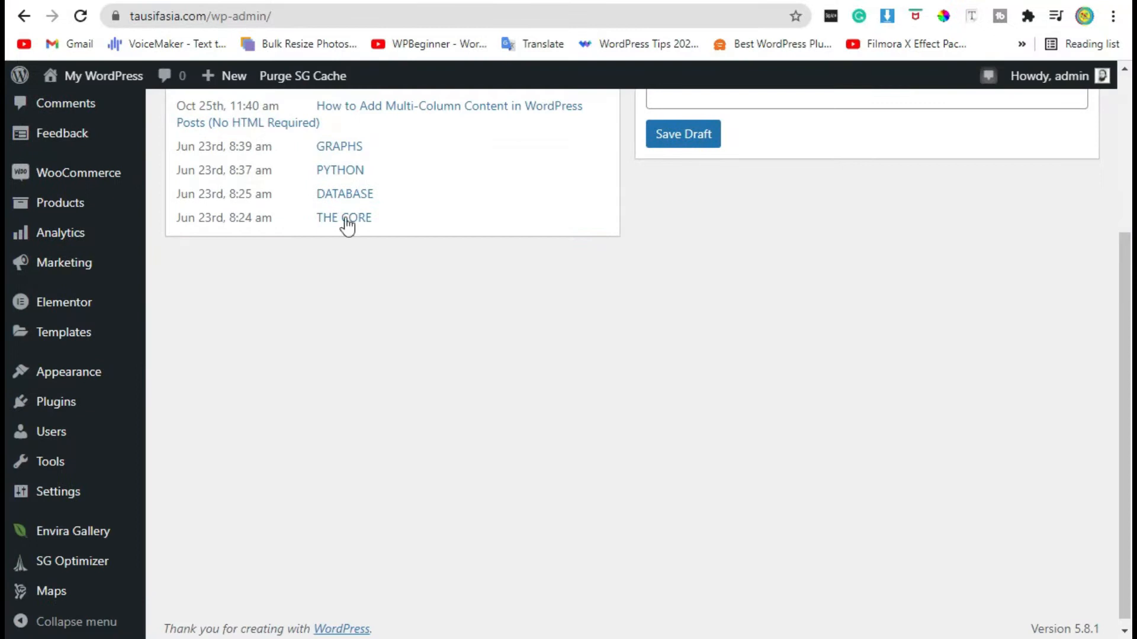
{"action": "mouse_move", "coordinate": [92, 405]}
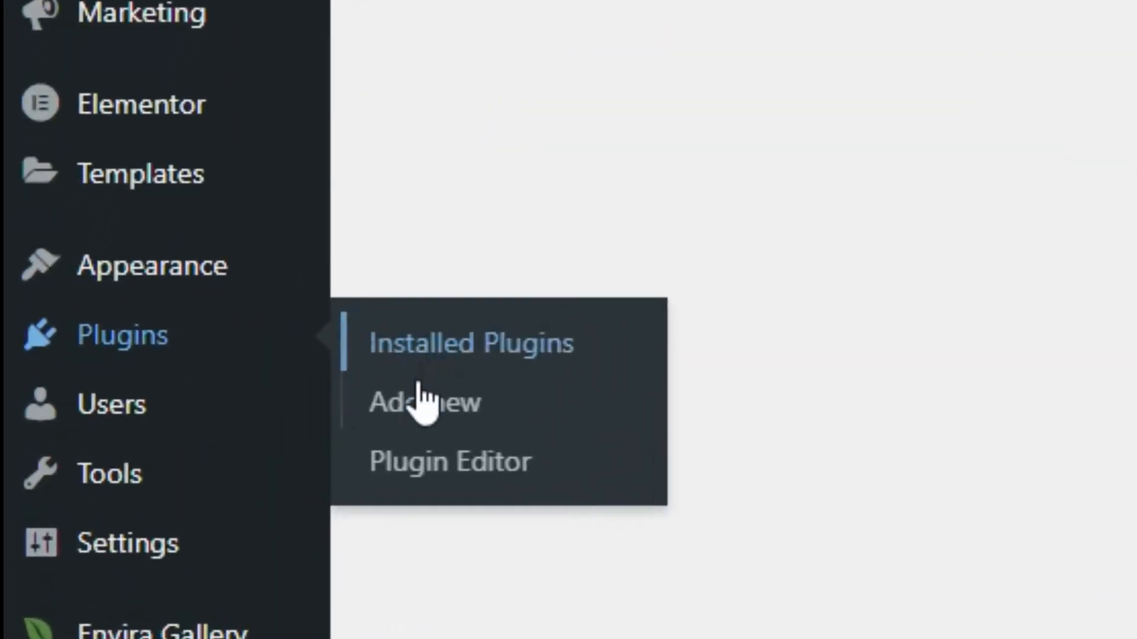
{"action": "left_click", "coordinate": [292, 419]}
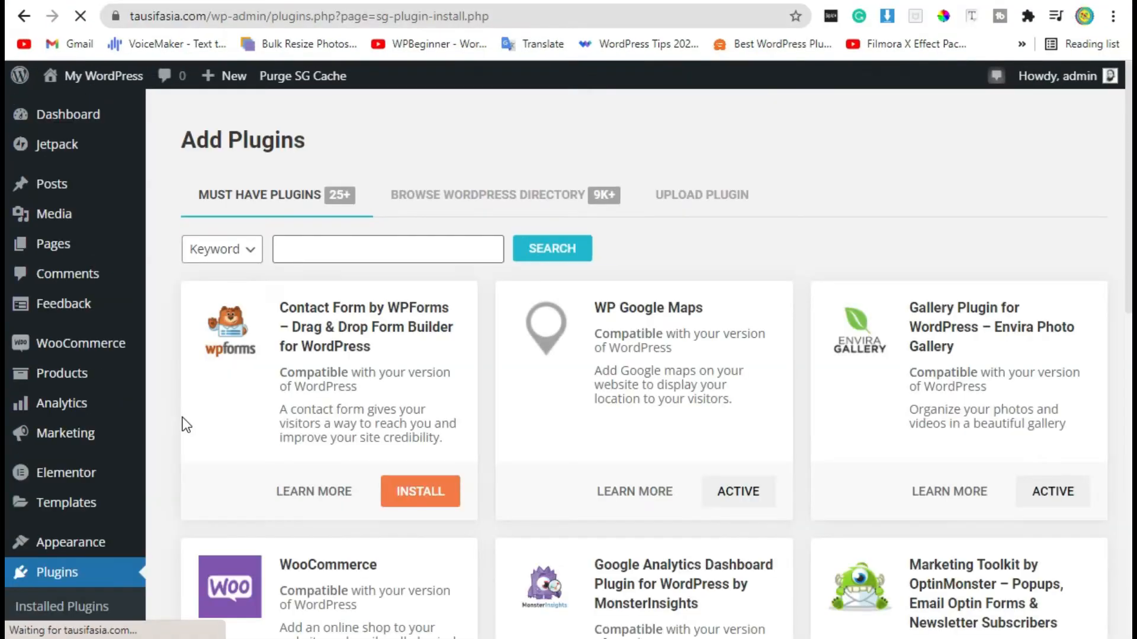
Step: Search the plugins by keyword for "i2 pros and cons"
{"action": "right_click", "coordinate": [397, 222]}
{"action": "left_click", "coordinate": [341, 248]}
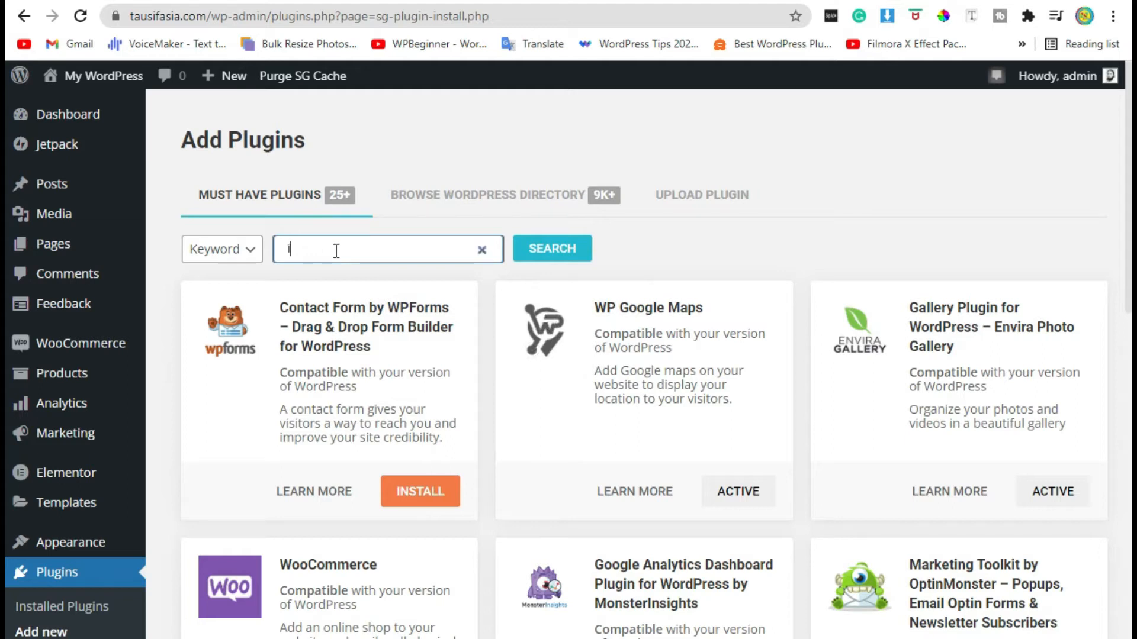
{"action": "type", "text": "i2 pro"}
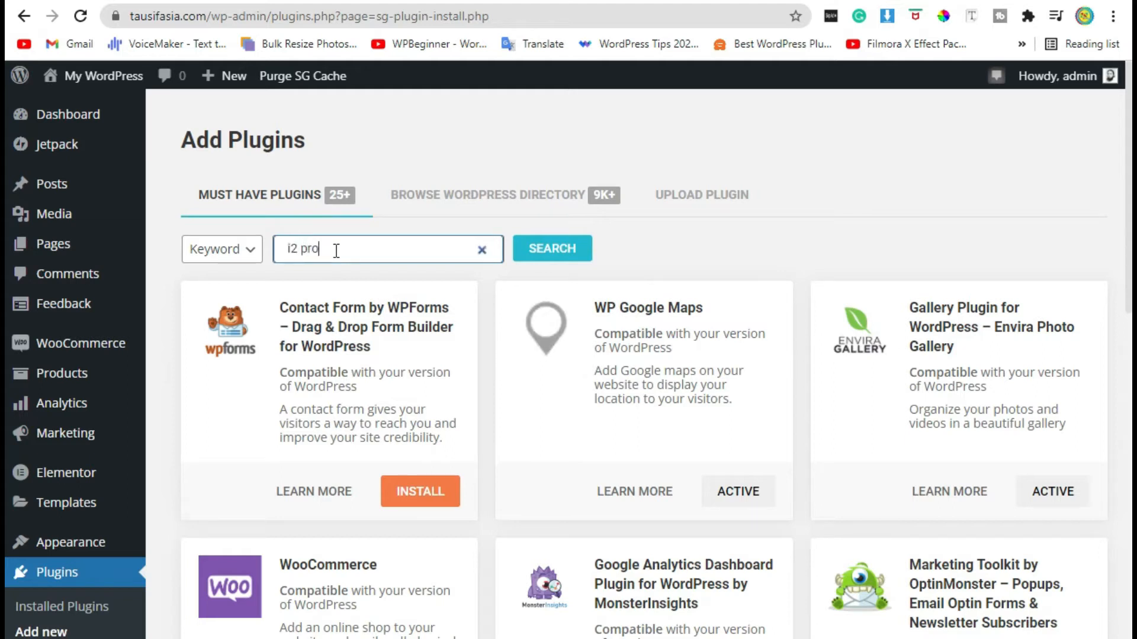
{"action": "type", "text": "s and cons"}
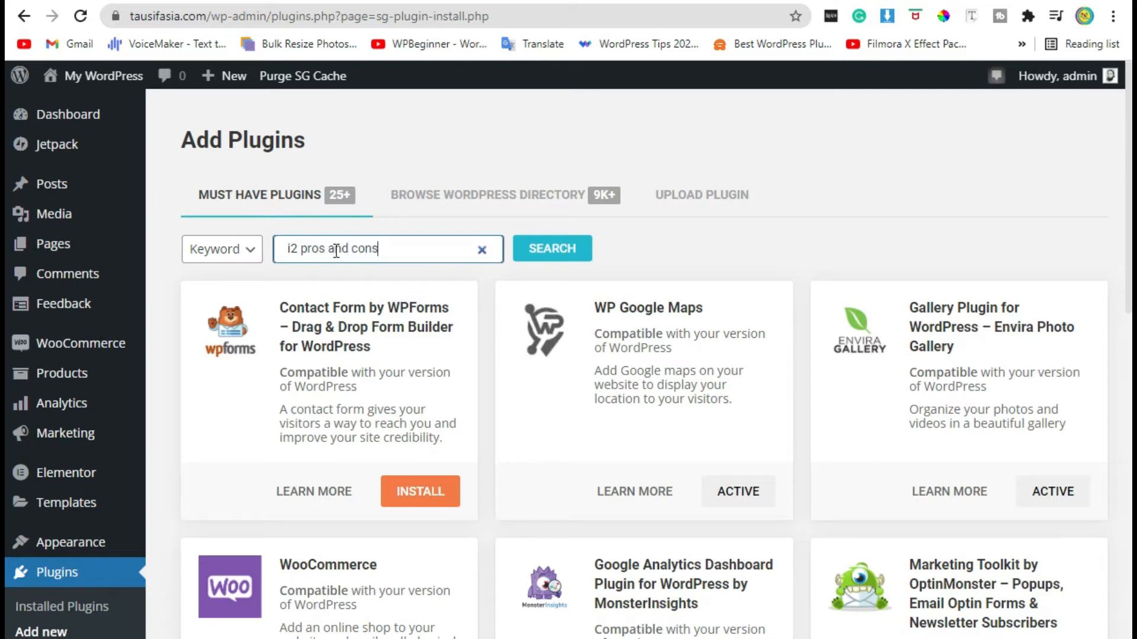
{"action": "left_click", "coordinate": [542, 249]}
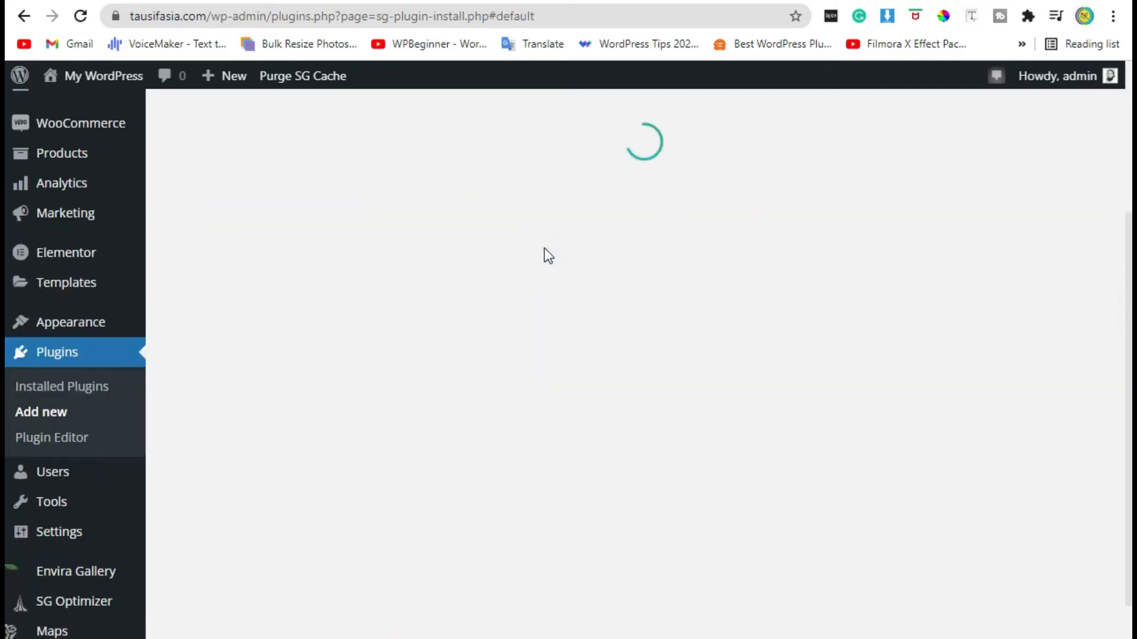
Step: Install and activate the i2 Pros & Cons plugin
{"action": "scroll", "coordinate": [539, 260], "scroll_direction": "up", "scroll_amount": 4}
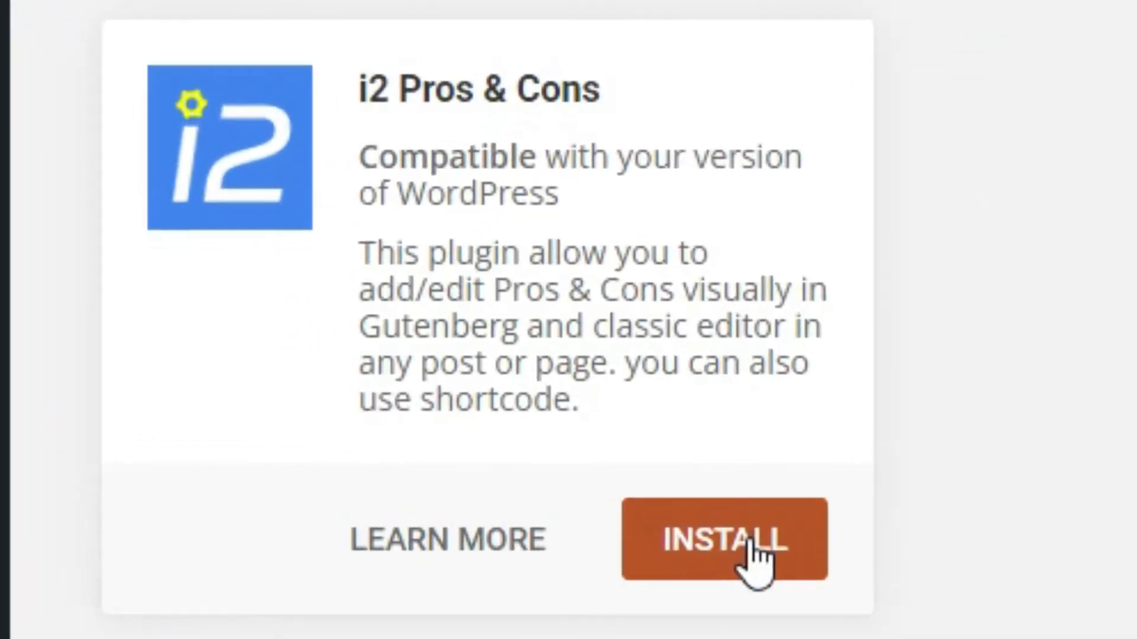
{"action": "left_click", "coordinate": [752, 548]}
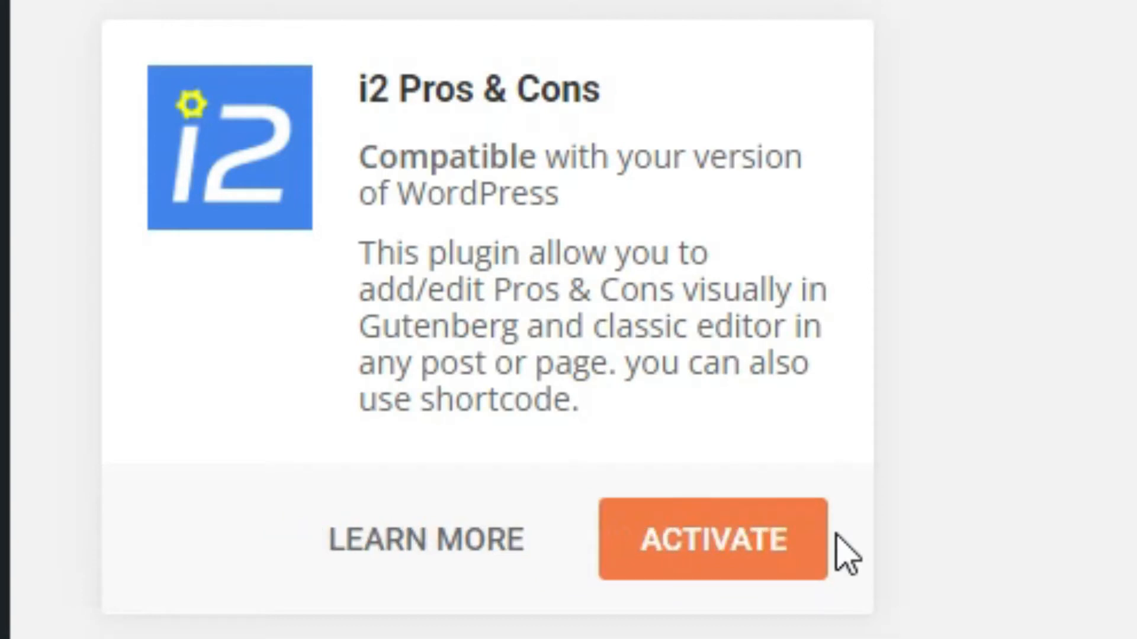
{"action": "left_click", "coordinate": [763, 554]}
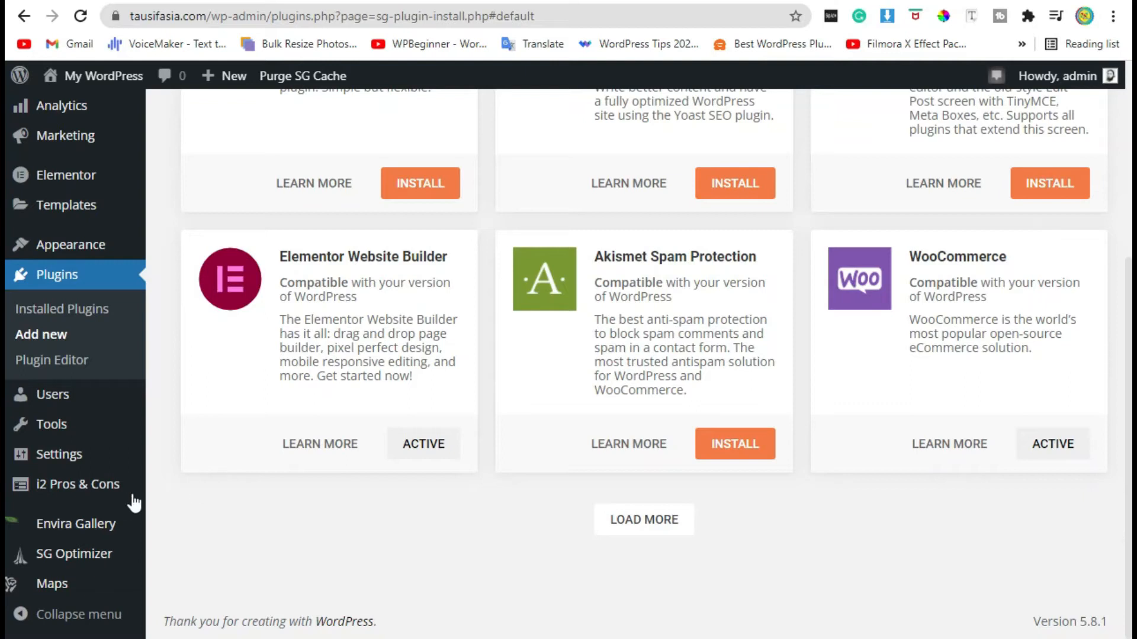
Step: Open the i2 Pros & Cons settings and review the global theme, border, spacing and corner options
{"action": "left_click", "coordinate": [102, 489]}
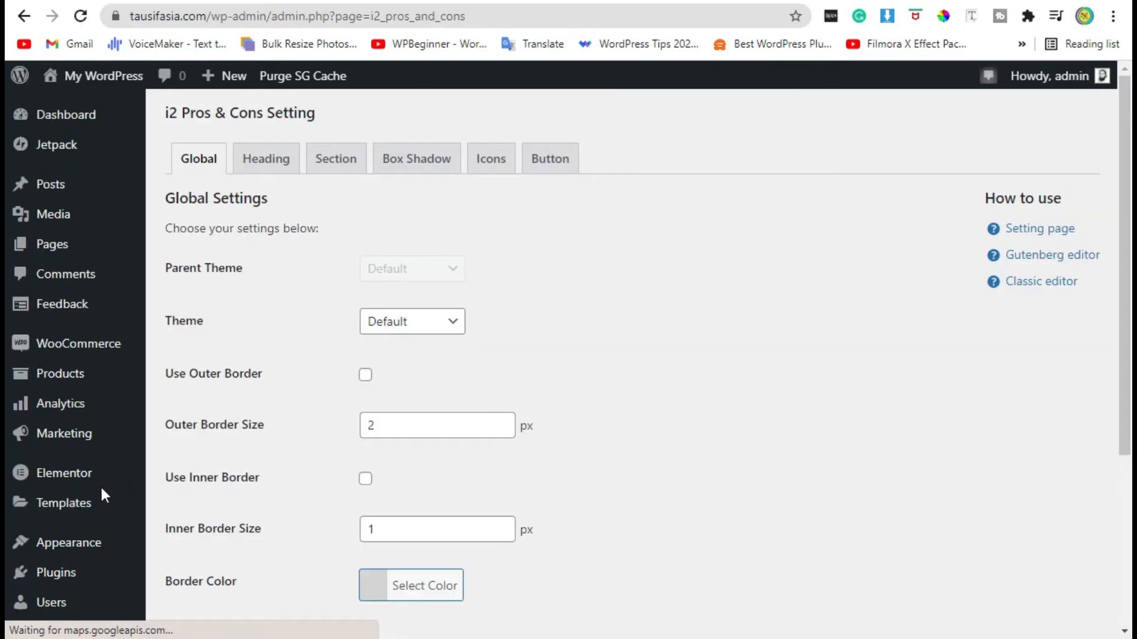
{"action": "scroll", "coordinate": [487, 285], "scroll_direction": "down", "scroll_amount": 2}
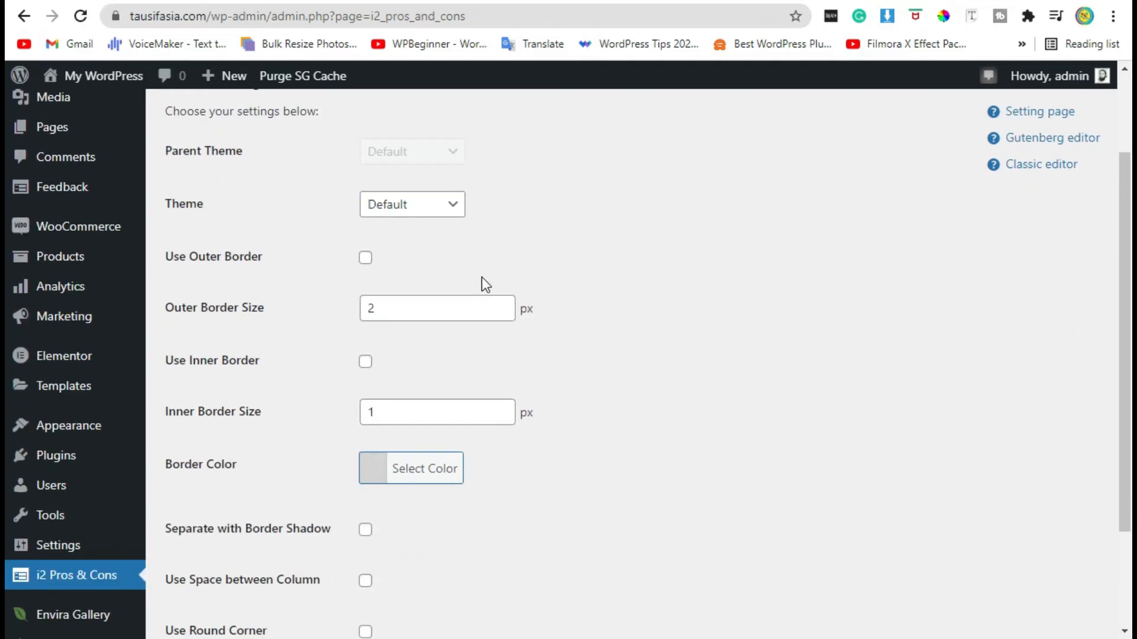
{"action": "left_click", "coordinate": [379, 308]}
{"action": "scroll", "coordinate": [637, 353], "scroll_direction": "down", "scroll_amount": 3}
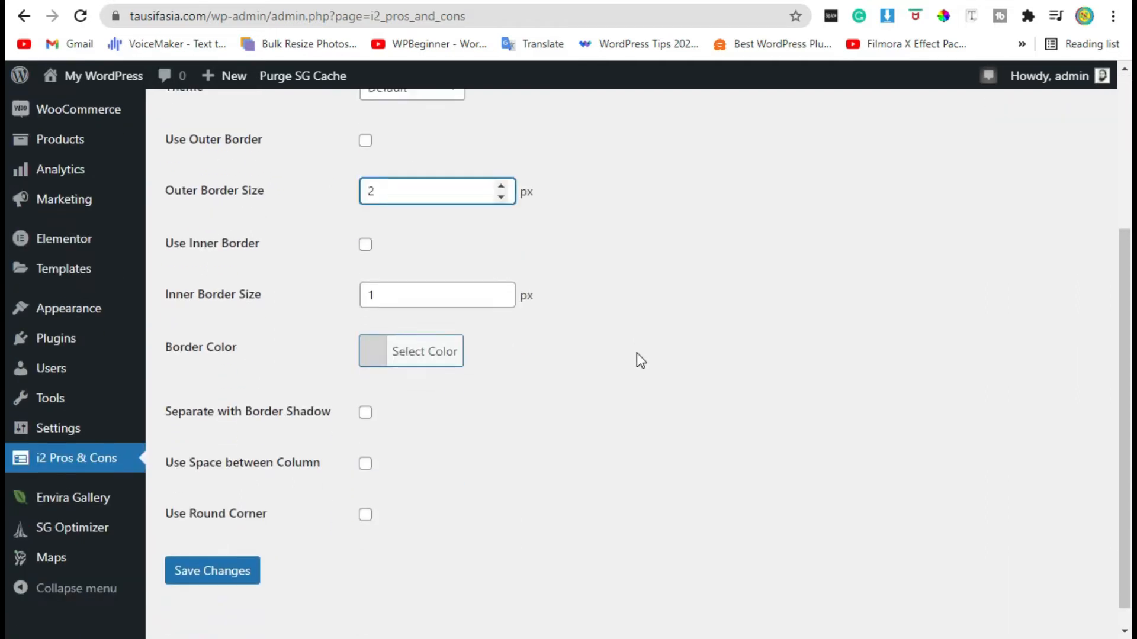
{"action": "scroll", "coordinate": [196, 559], "scroll_direction": "up", "scroll_amount": 4}
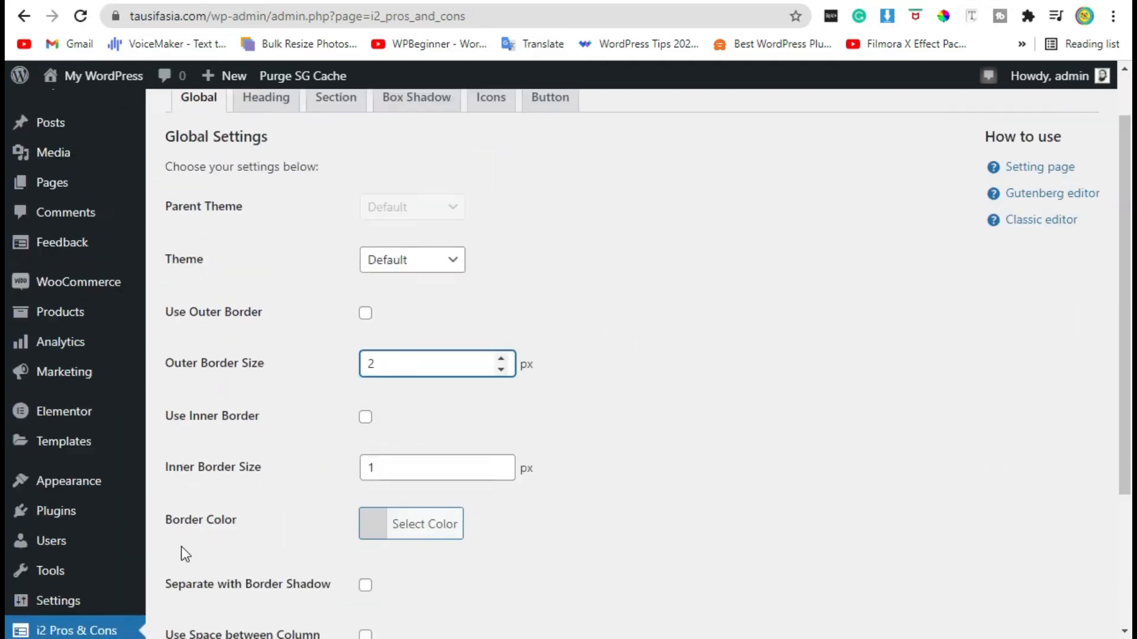
Step: Create a new post and title it "PROS AND CONS"
{"action": "mouse_move", "coordinate": [79, 190]}
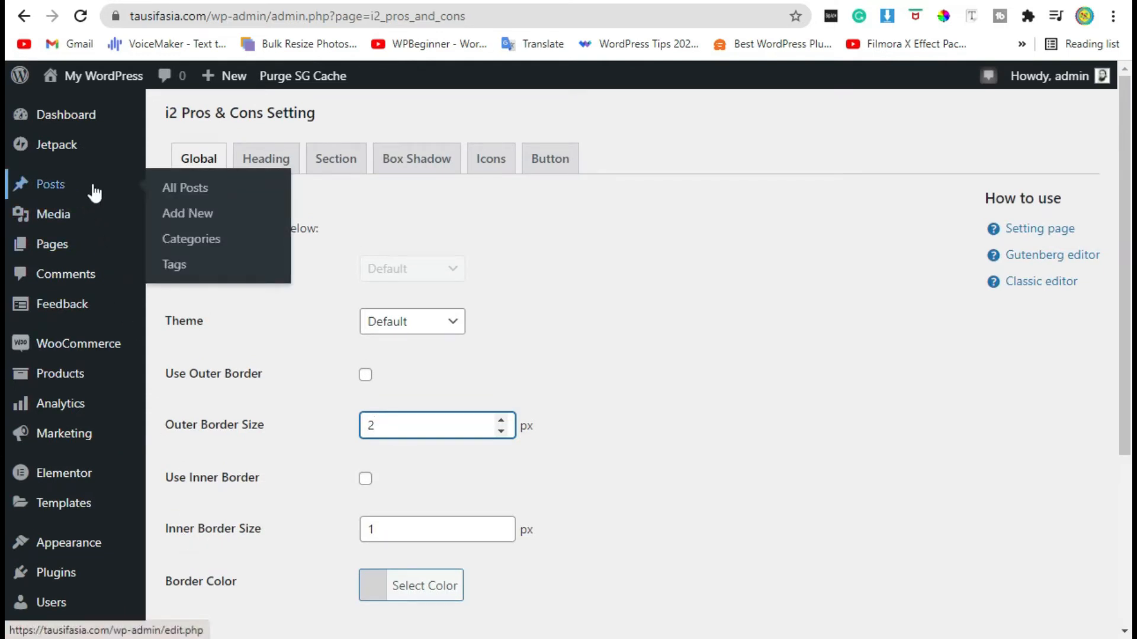
{"action": "left_click", "coordinate": [206, 214]}
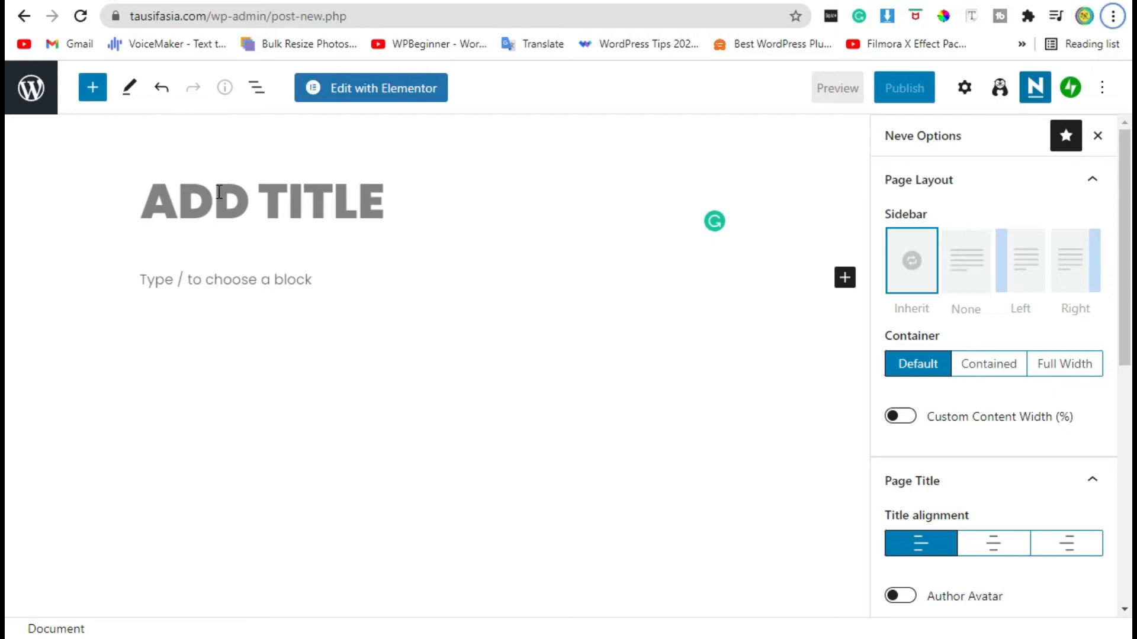
{"action": "left_click", "coordinate": [225, 191]}
{"action": "type", "text": "PROS"}
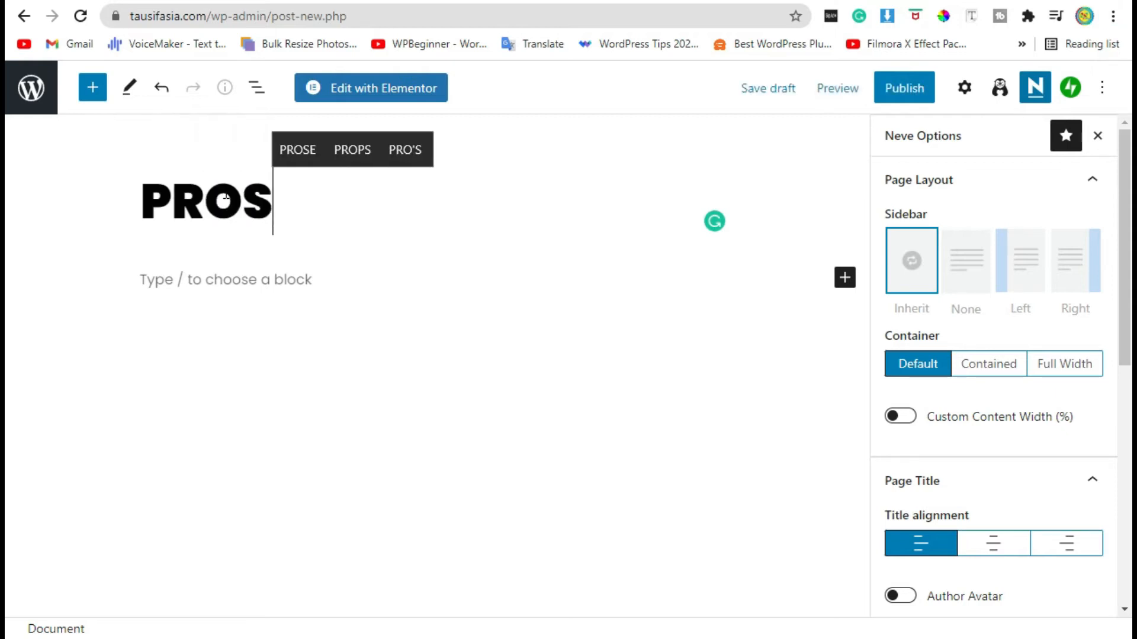
{"action": "type", "text": " AND "}
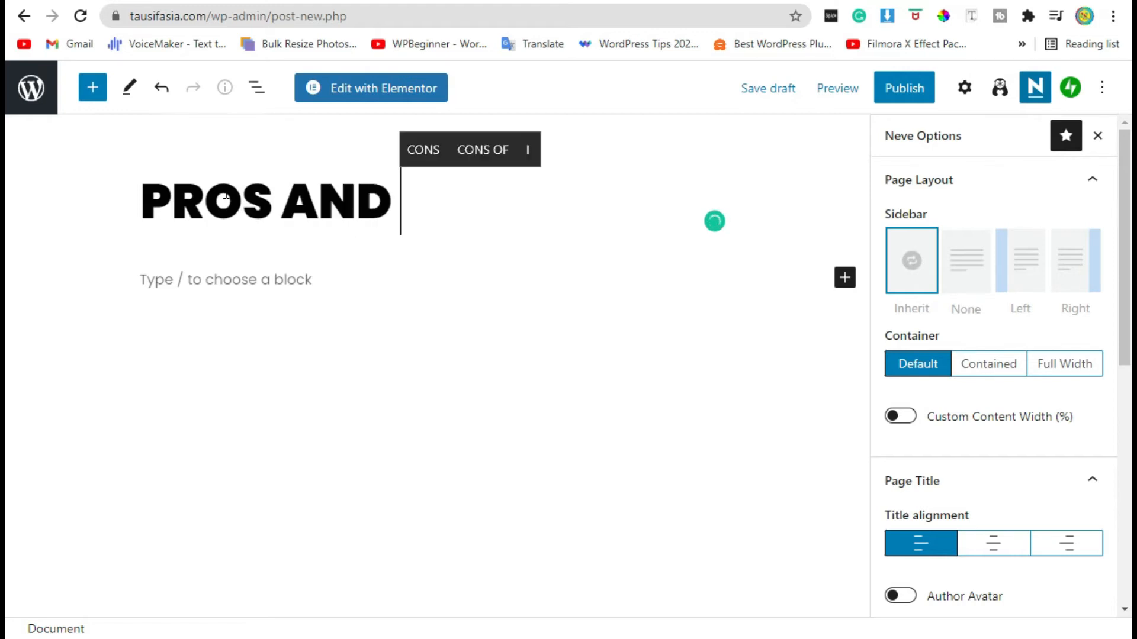
{"action": "type", "text": "CONS"}
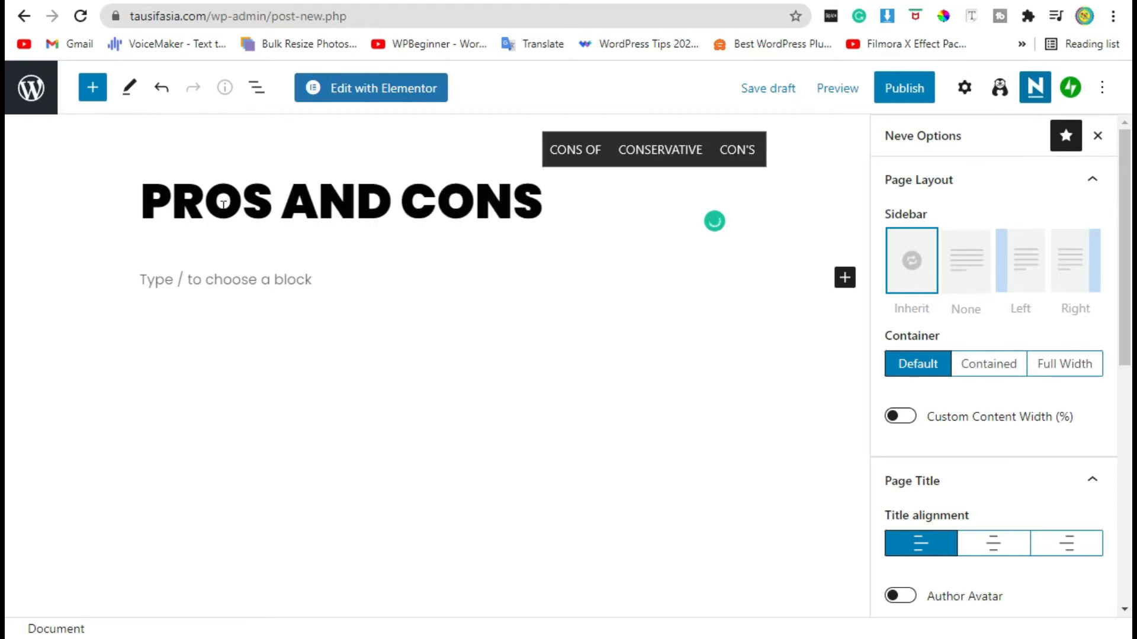
Step: Find the i2 Pros & Cons block with the search term "i2" and insert it below the post title
{"action": "left_click", "coordinate": [150, 279]}
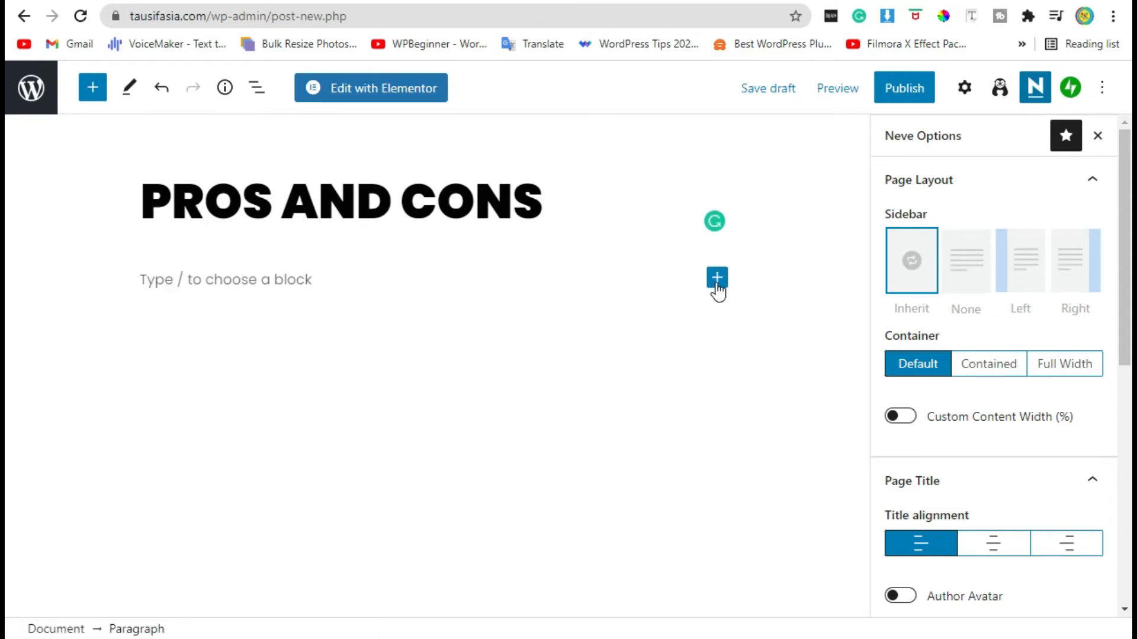
{"action": "left_click", "coordinate": [717, 285]}
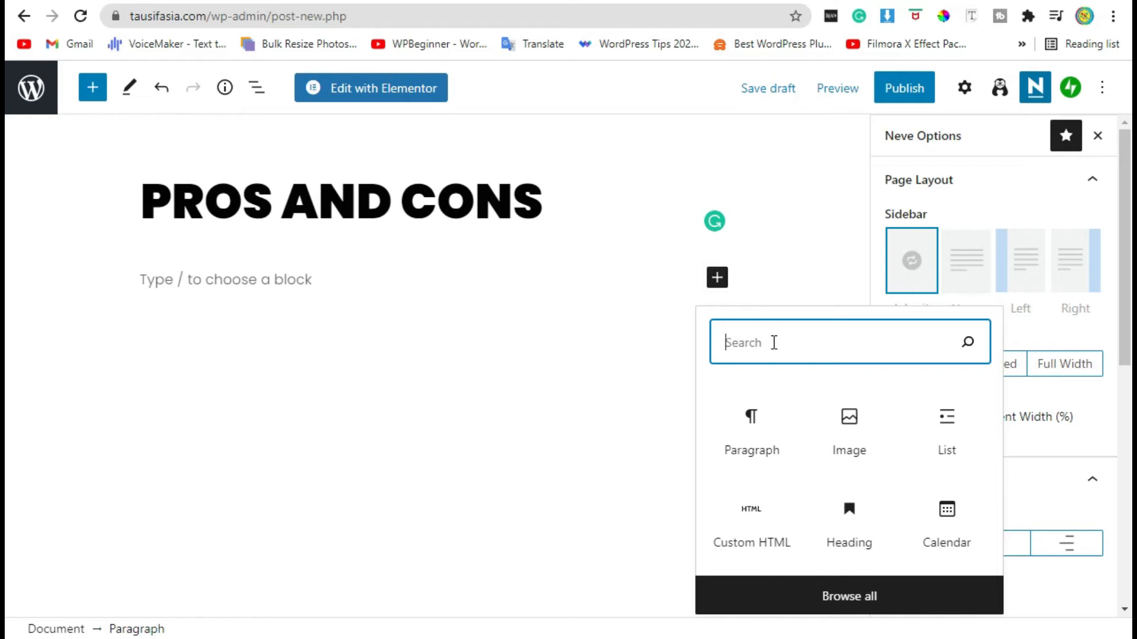
{"action": "type", "text": "i2"}
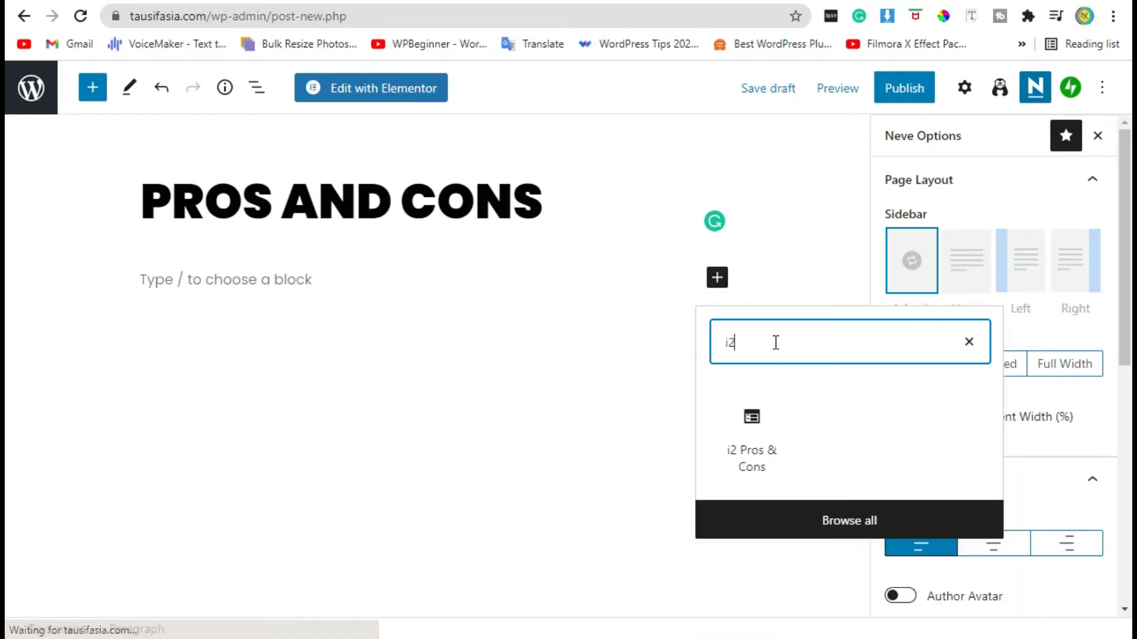
{"action": "left_click", "coordinate": [764, 460]}
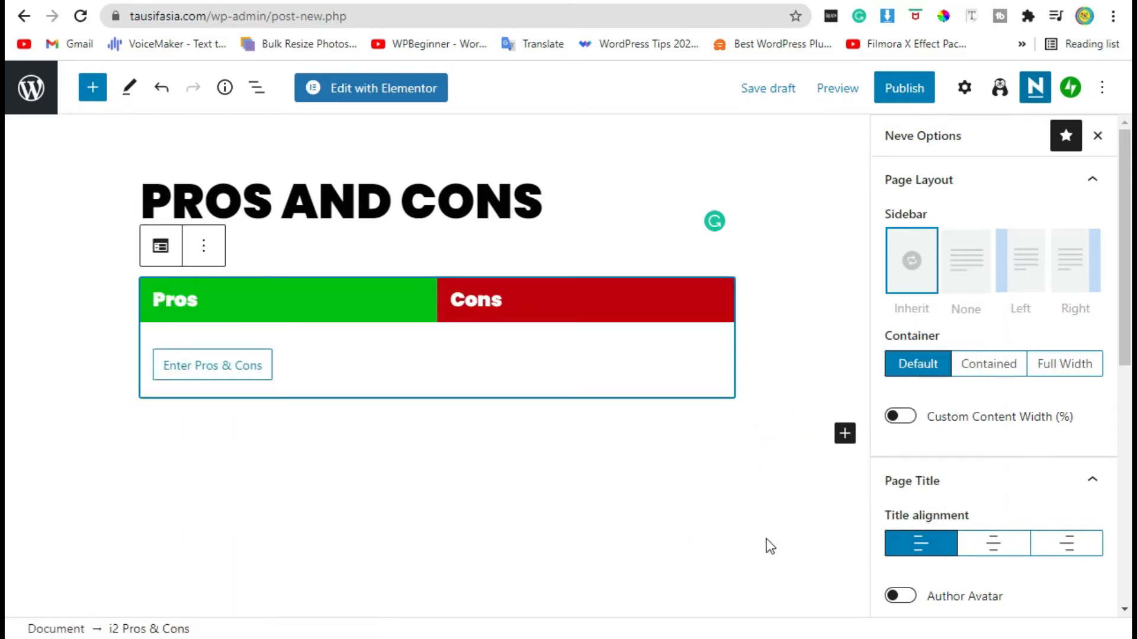
Step: Open the block's pros and cons entry form and list the pros "Pros 1", "pros 2" and "peos 3" on separate lines
{"action": "left_click", "coordinate": [964, 89]}
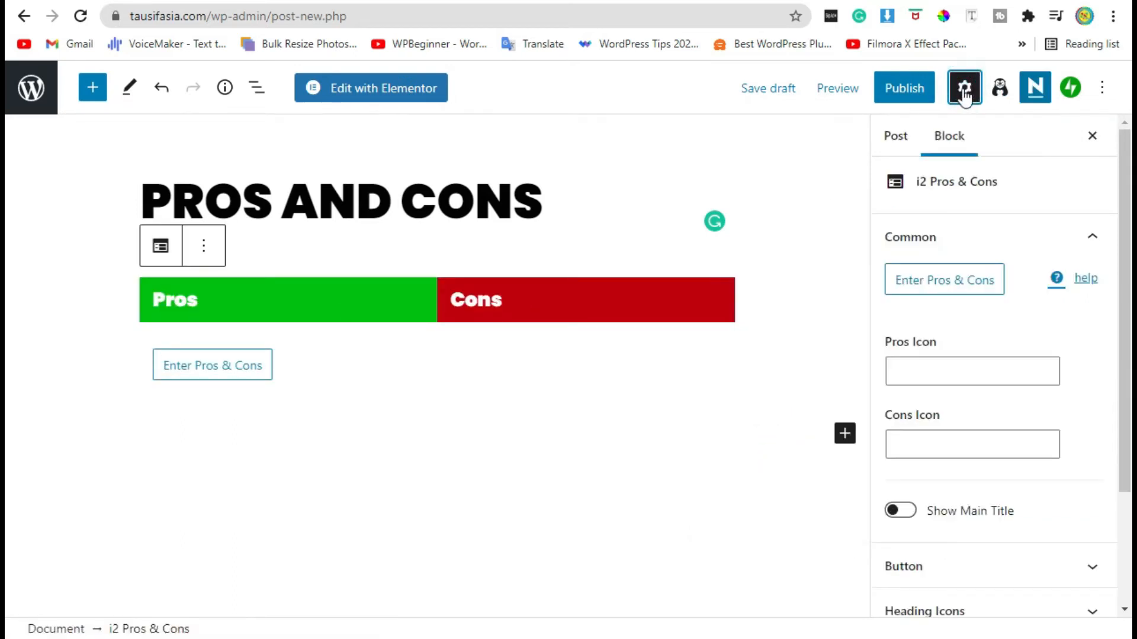
{"action": "left_click", "coordinate": [953, 286]}
{"action": "left_click", "coordinate": [281, 328]}
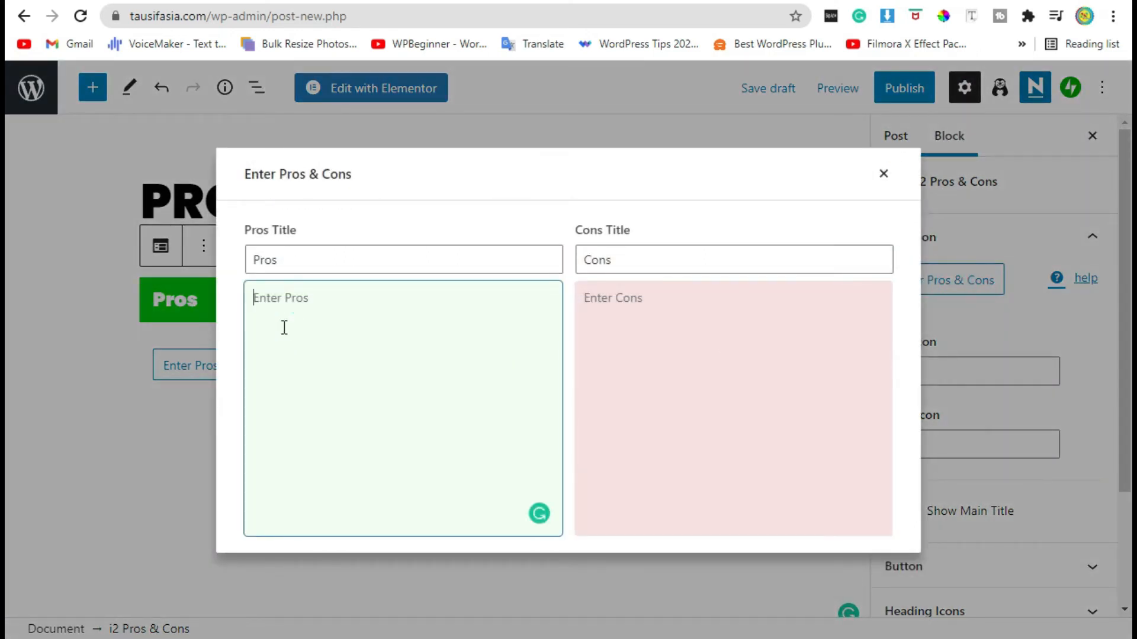
{"action": "type", "text": "Pro"}
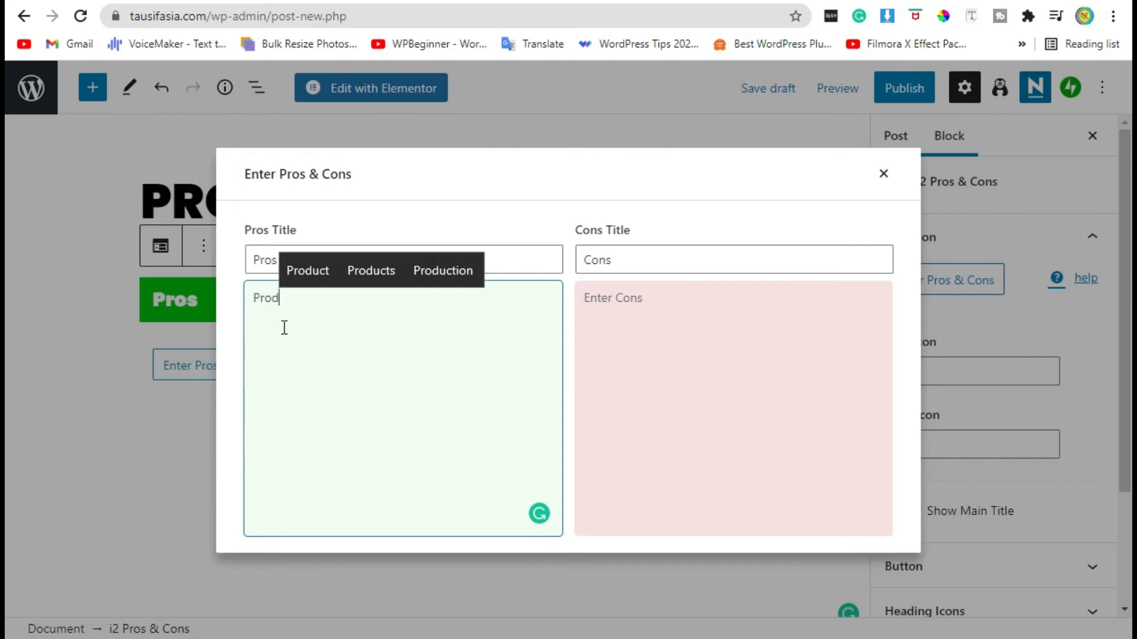
{"action": "type", "text": "s 1"}
{"action": "key", "text": "Return"}
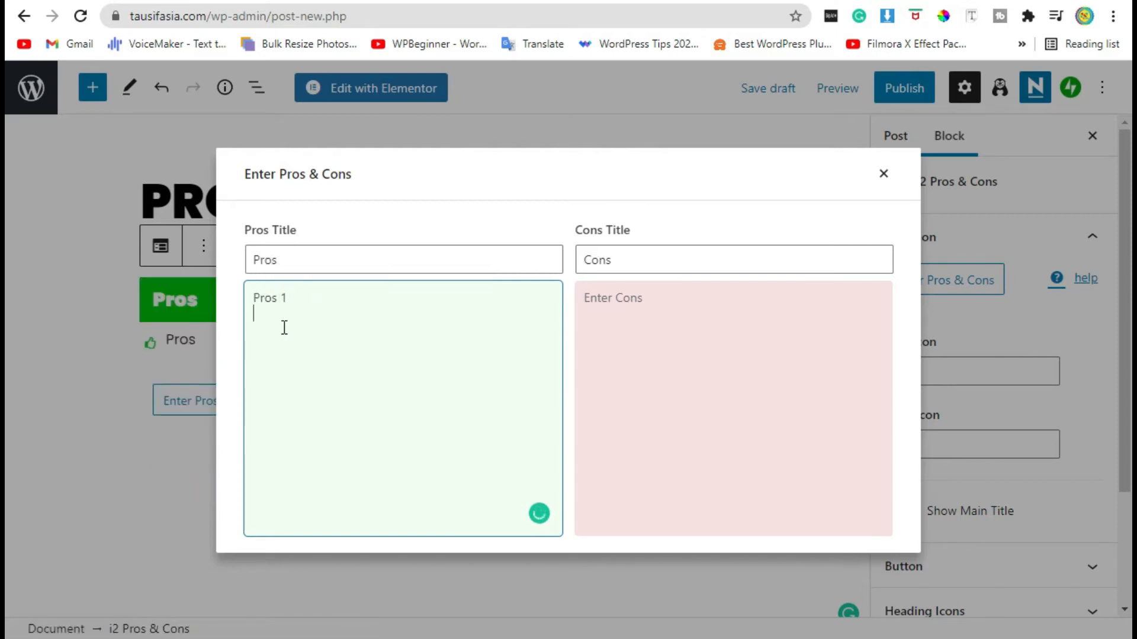
{"action": "type", "text": "pros"}
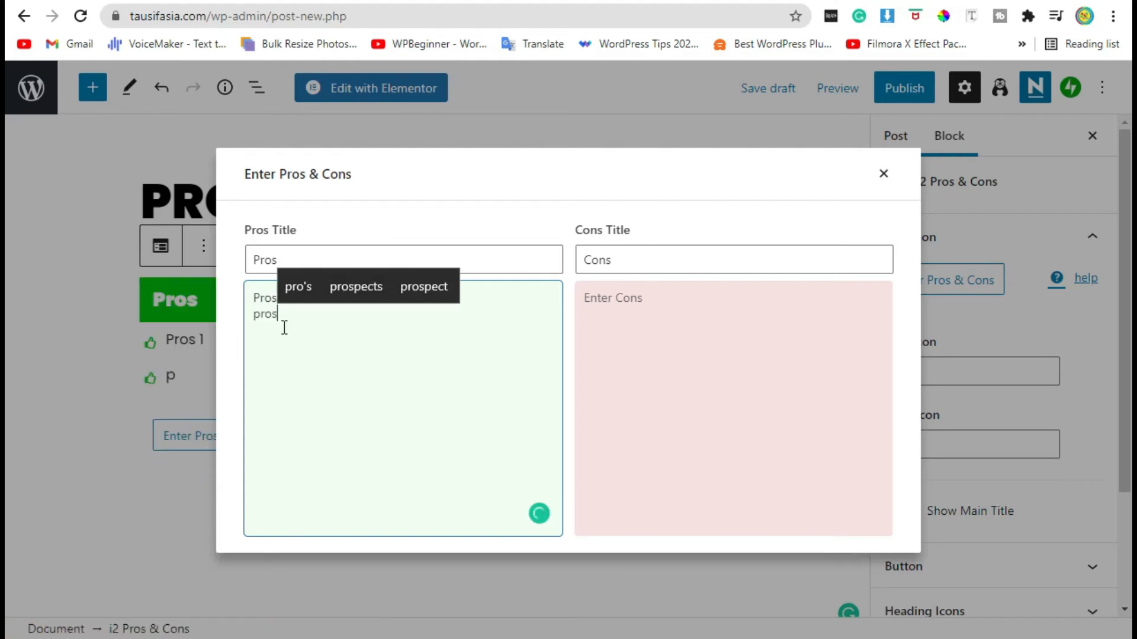
{"action": "type", "text": " 2 "}
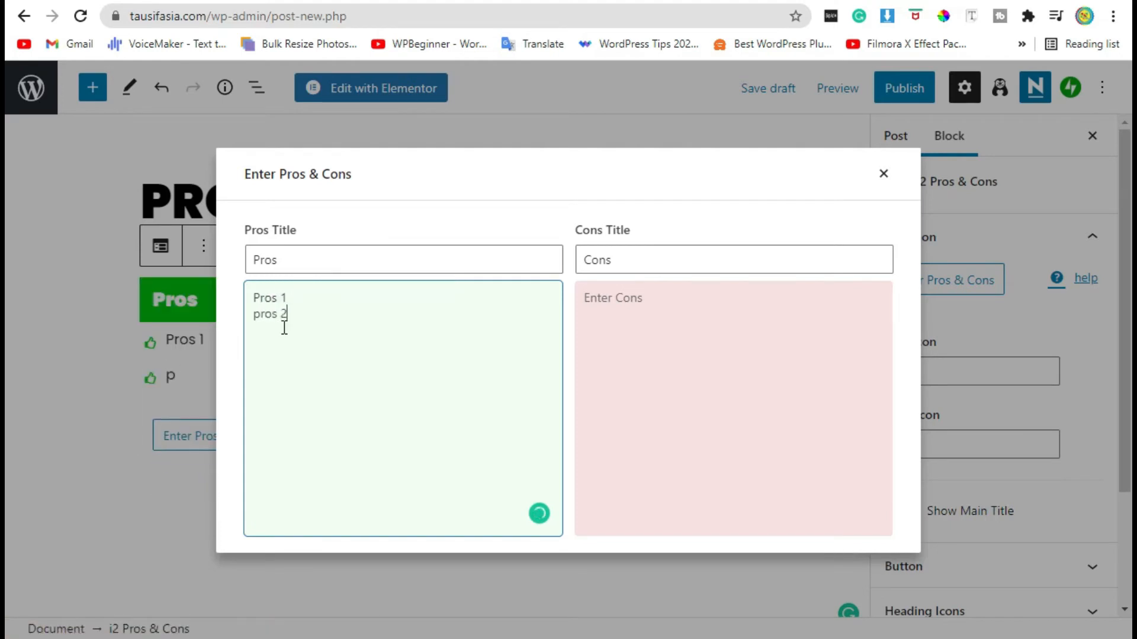
{"action": "type", "text": "peo"}
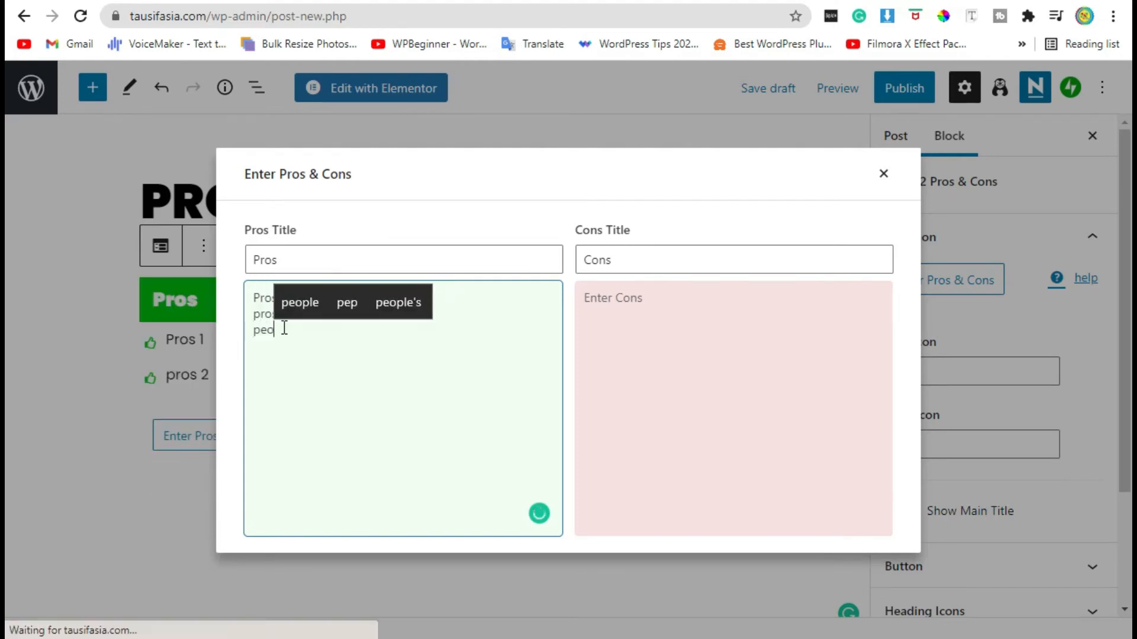
{"action": "type", "text": "s"}
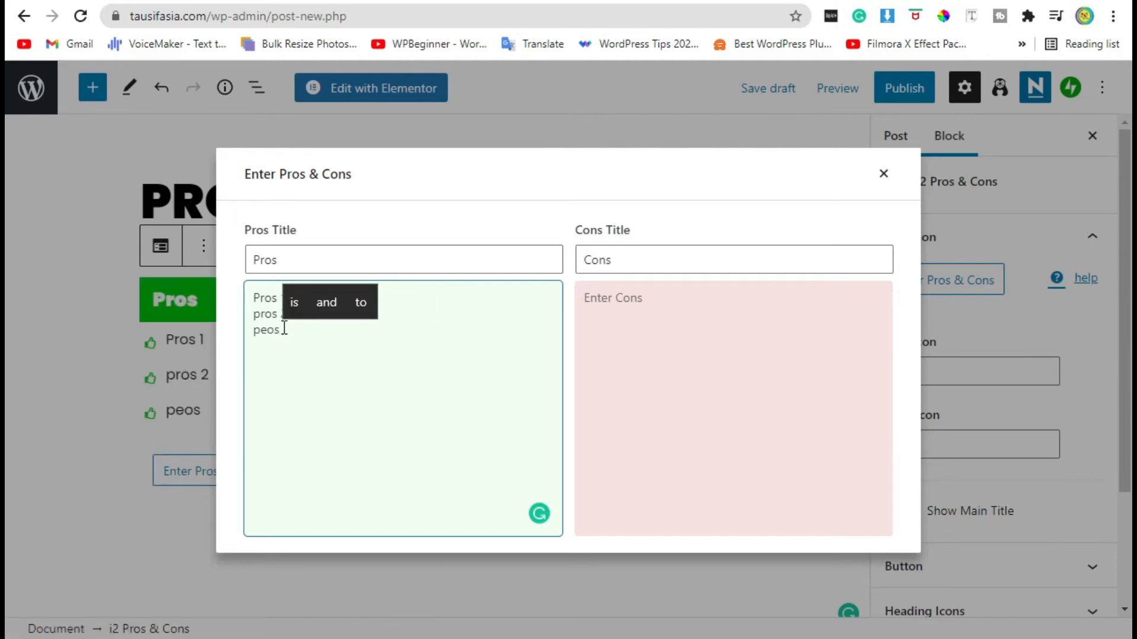
{"action": "type", "text": " 3"}
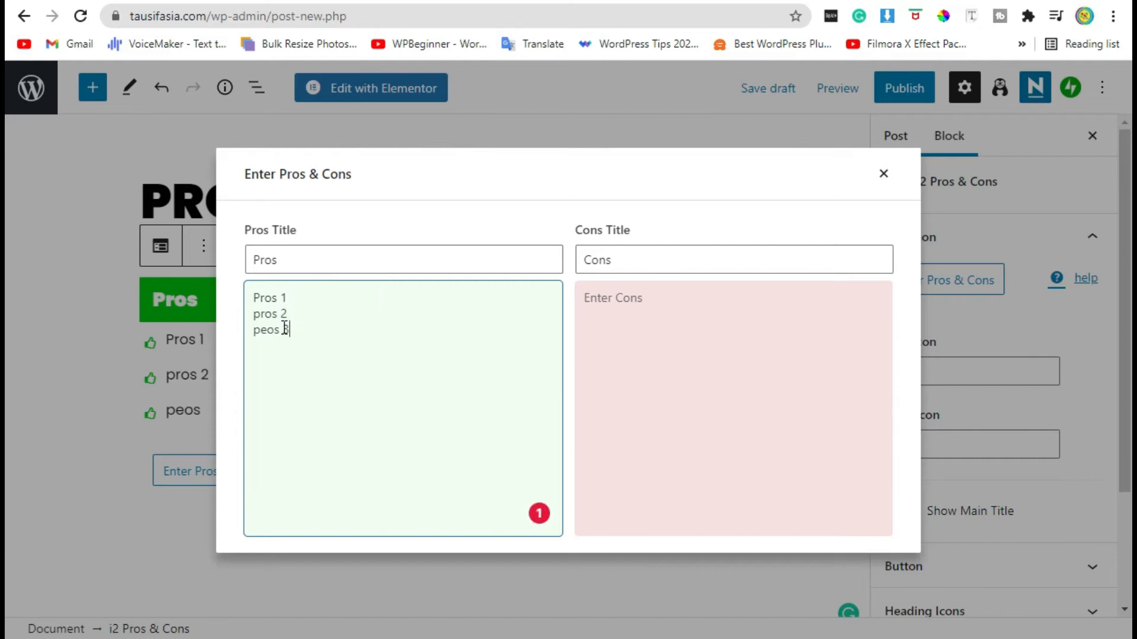
Step: List the cons "Cons 1", "Cons 2" and "Cons 3" on separate lines and close the entry form
{"action": "left_click", "coordinate": [608, 343]}
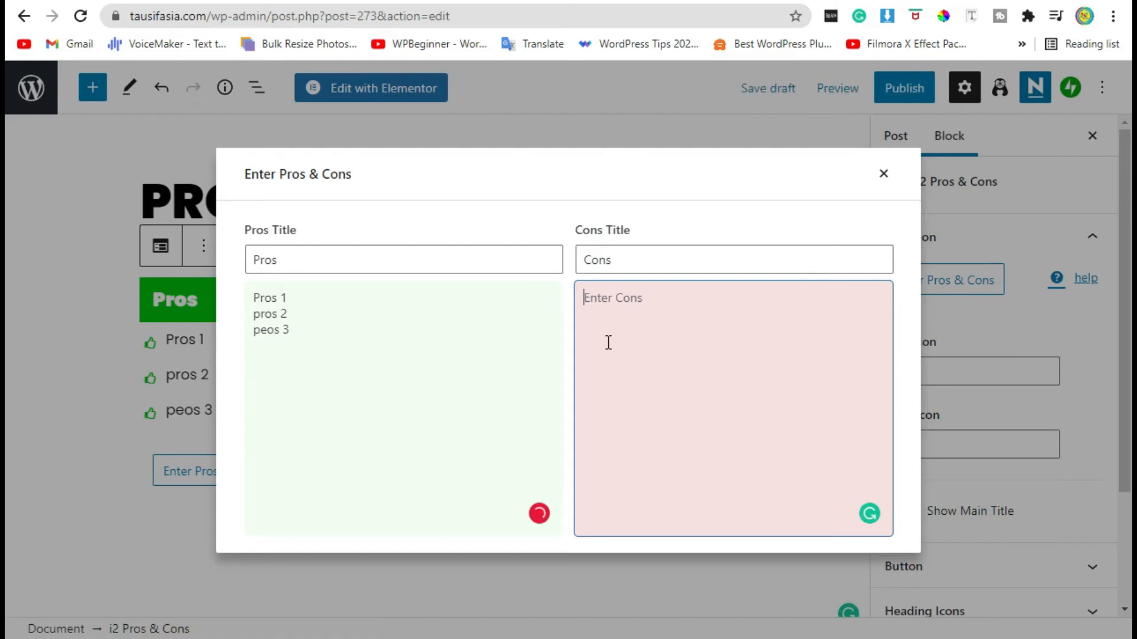
{"action": "type", "text": "Cons"}
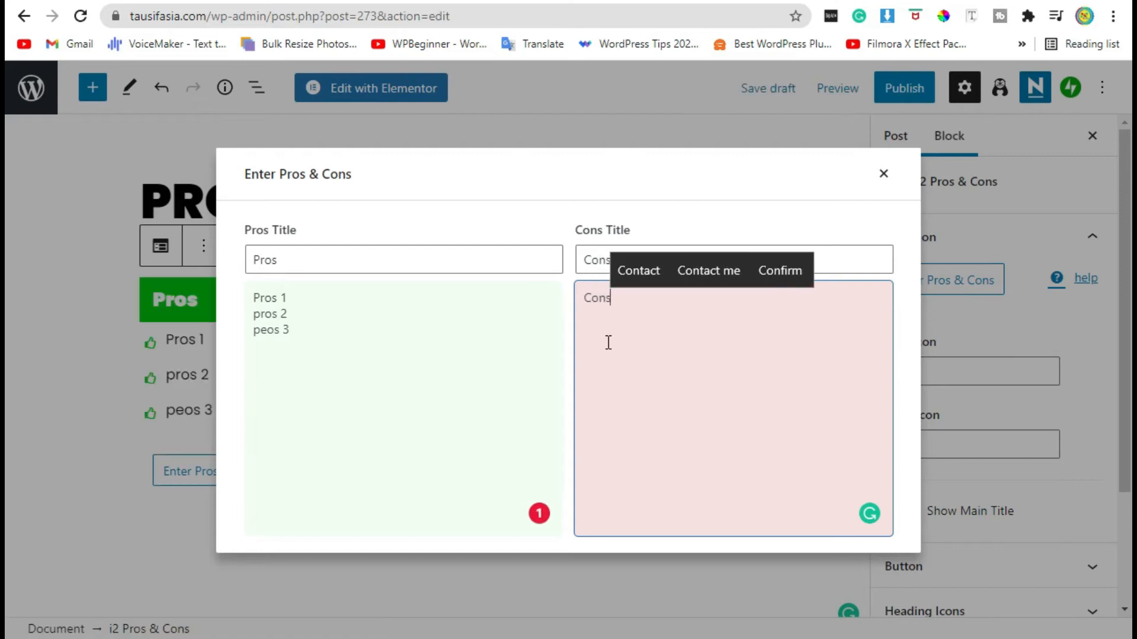
{"action": "type", "text": " 1"}
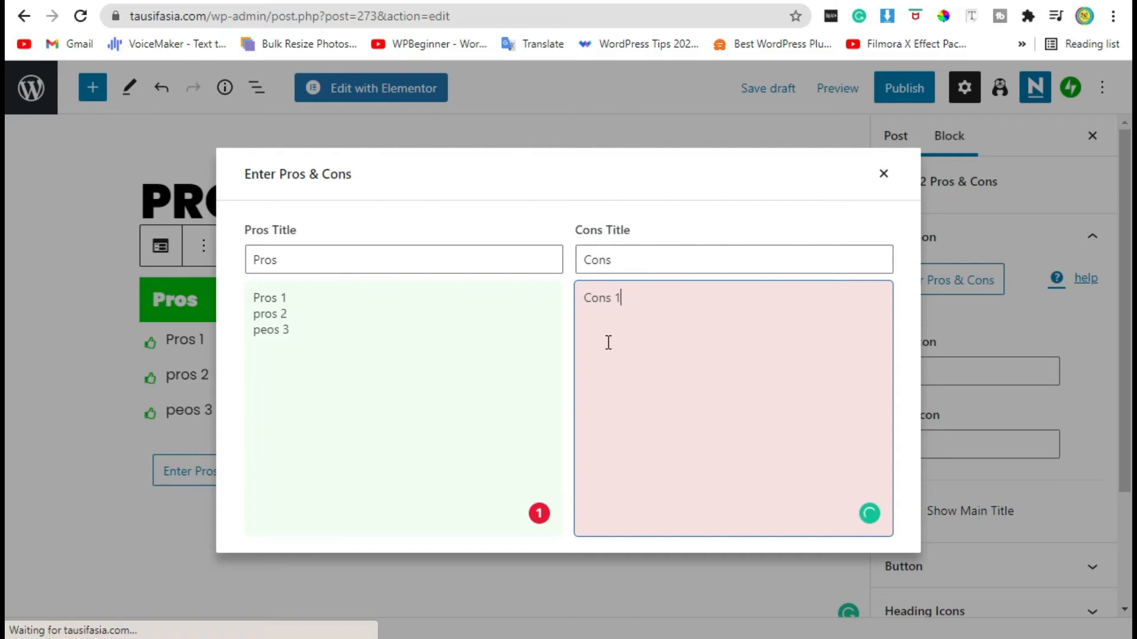
{"action": "key", "text": "Return"}
{"action": "type", "text": "co"}
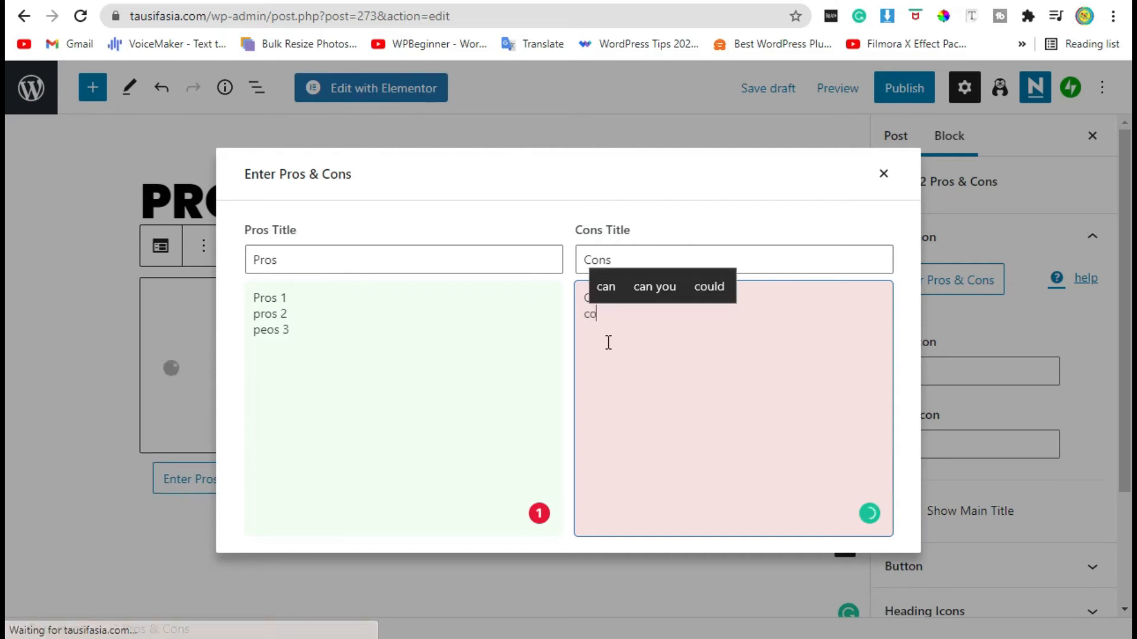
{"action": "key", "text": "BackSpace"}
{"action": "key", "text": "BackSpace"}
{"action": "type", "text": "Con"}
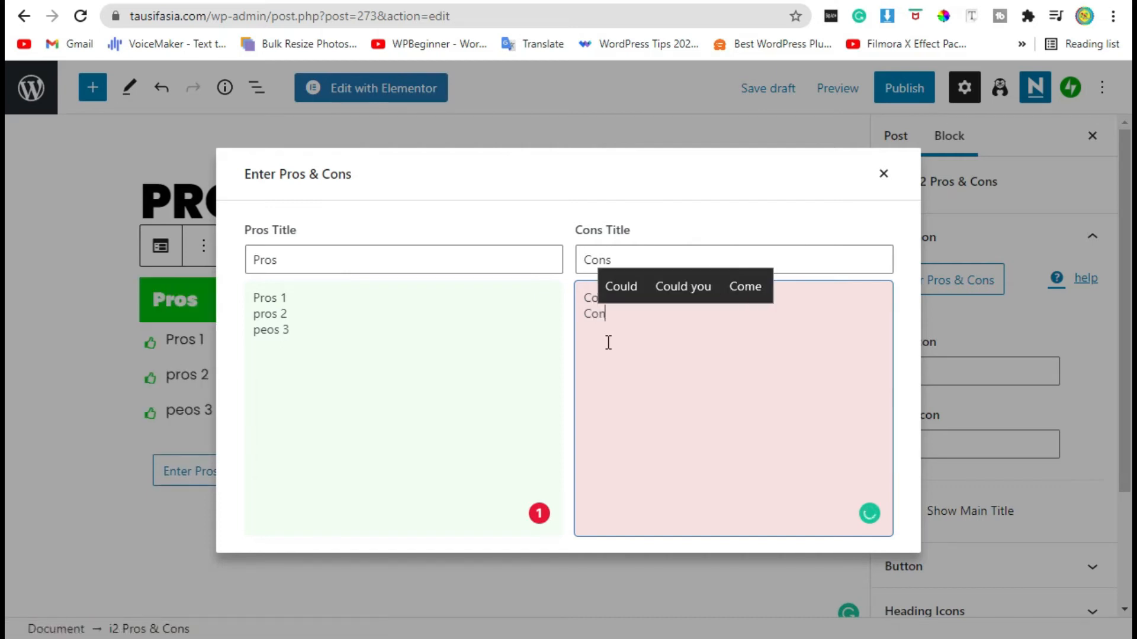
{"action": "type", "text": "s 2 "}
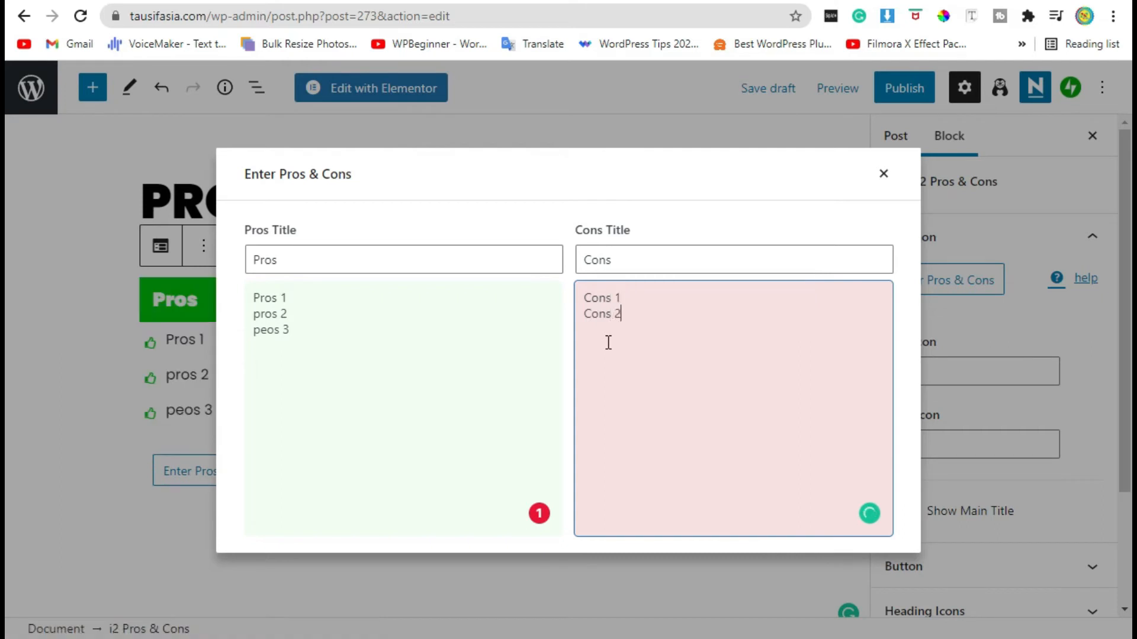
{"action": "type", "text": "Co"}
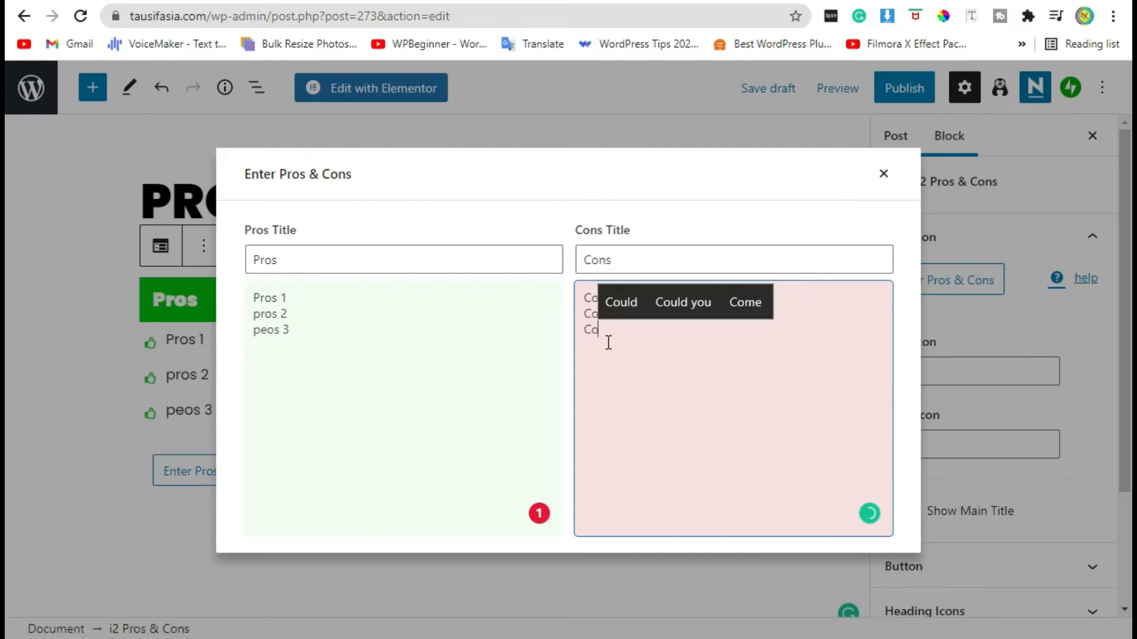
{"action": "type", "text": "ns 3"}
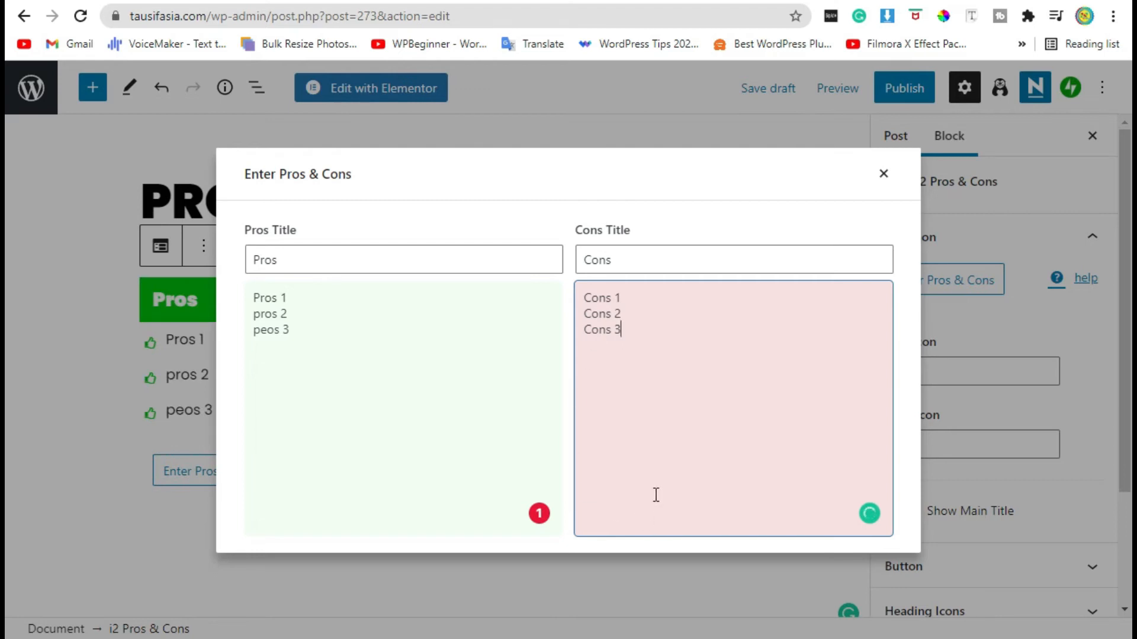
{"action": "left_click", "coordinate": [883, 173]}
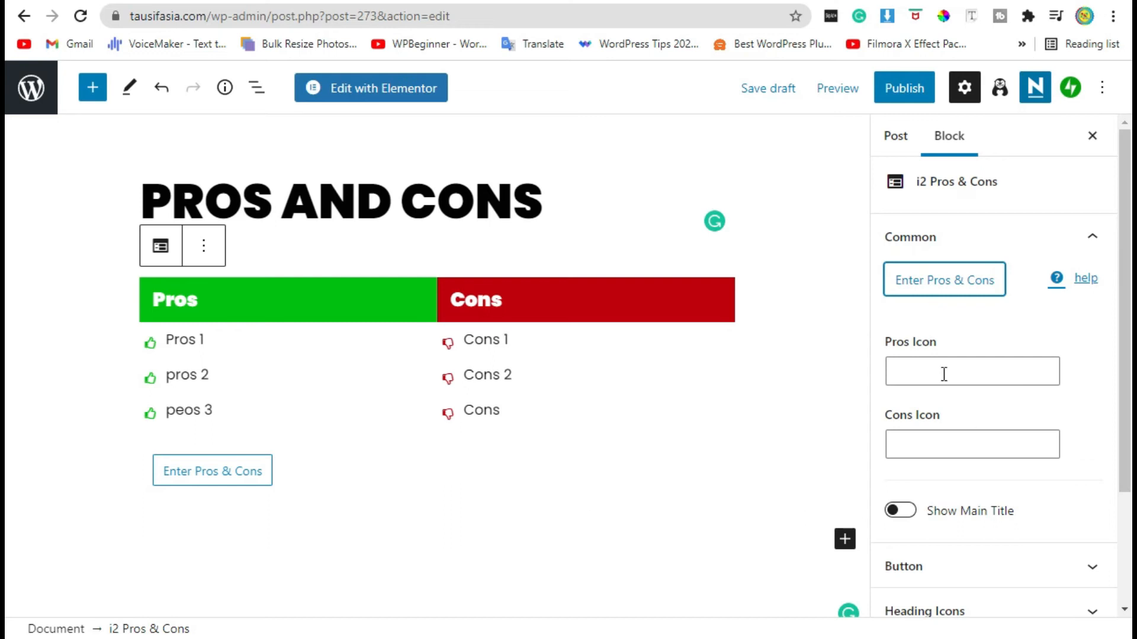
Step: Set the block's pros icon to the check mark icon-check-1 and its cons icon to the ban sign icon-ban-1
{"action": "left_click", "coordinate": [944, 373]}
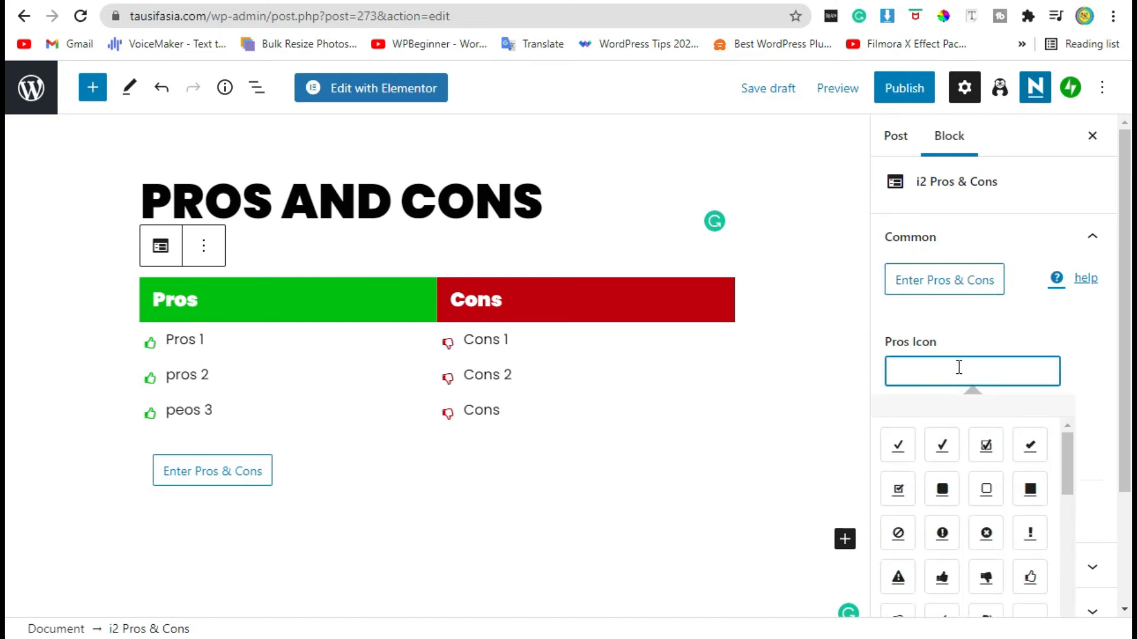
{"action": "scroll", "coordinate": [953, 355], "scroll_direction": "down", "scroll_amount": 2}
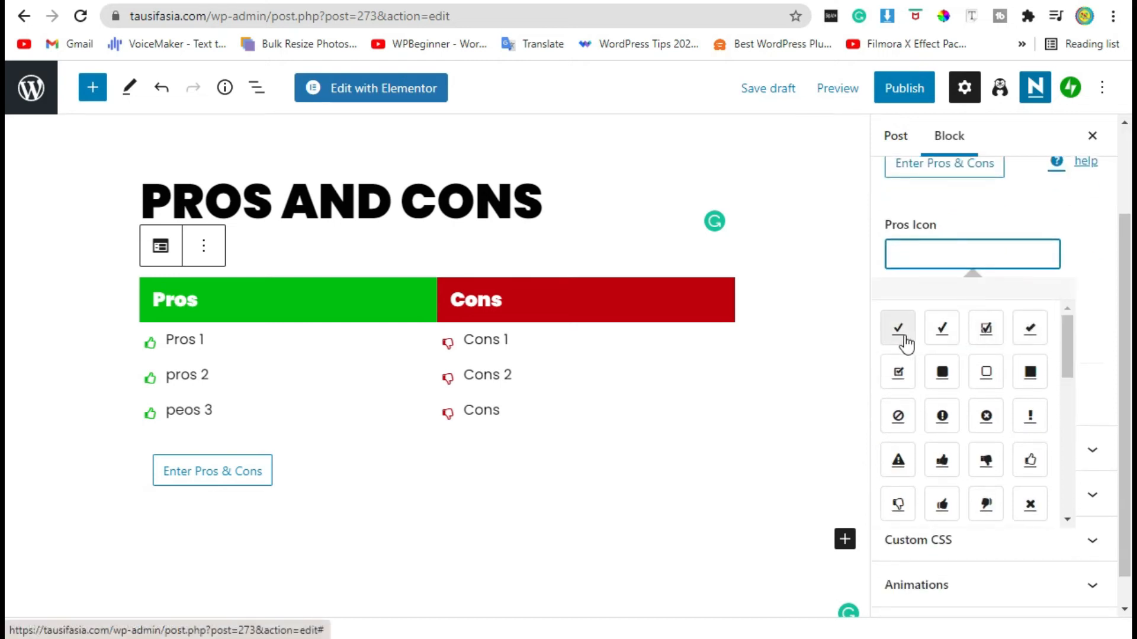
{"action": "left_click", "coordinate": [905, 339]}
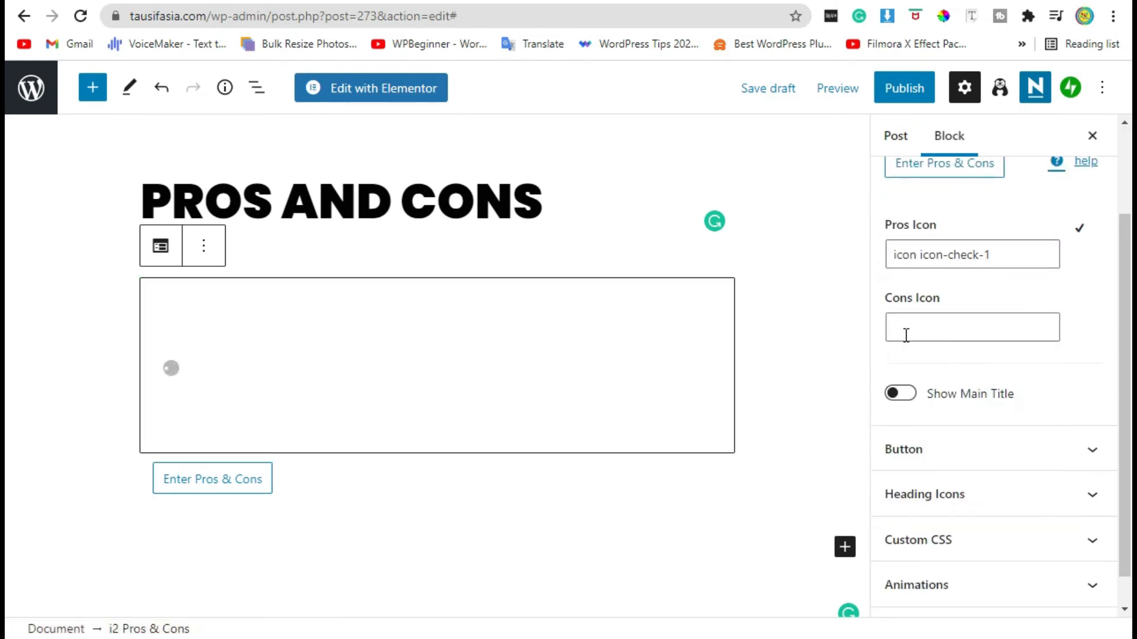
{"action": "left_click", "coordinate": [929, 325]}
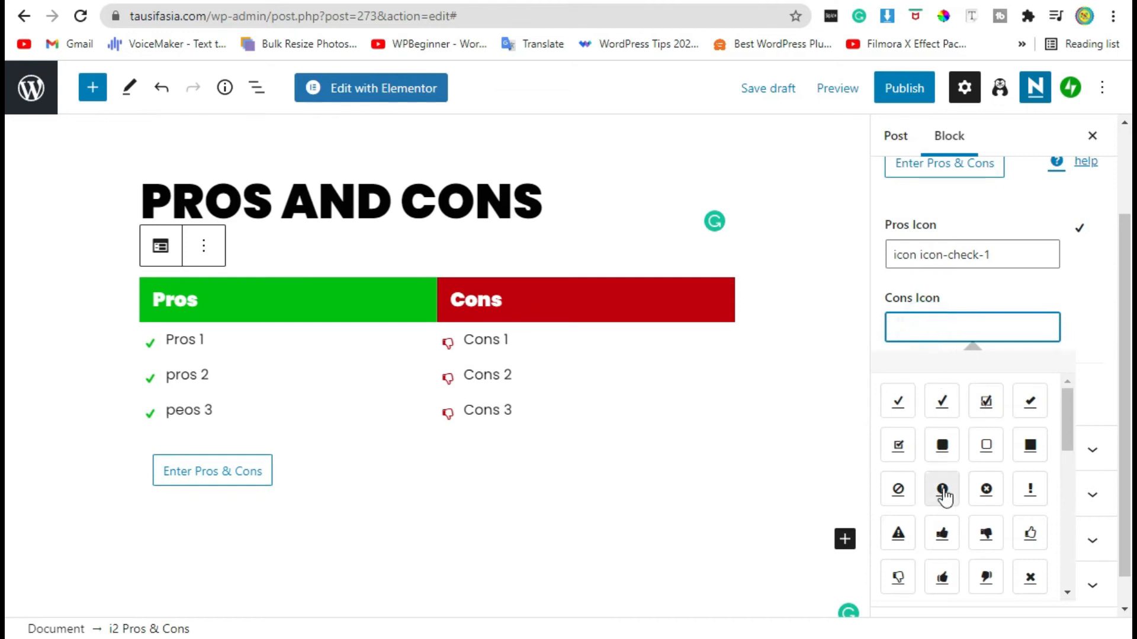
{"action": "left_click", "coordinate": [898, 489]}
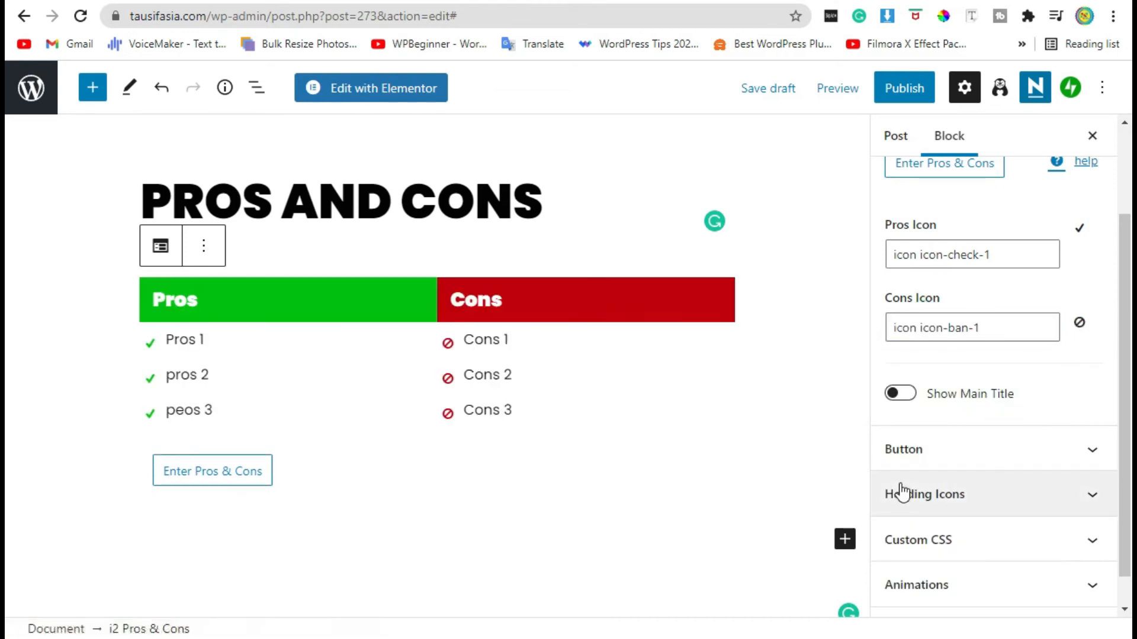
Step: Show a button in the pros and cons block and give it the icon icon-cart-5
{"action": "scroll", "coordinate": [932, 310], "scroll_direction": "down", "scroll_amount": 1}
{"action": "left_click", "coordinate": [991, 414]}
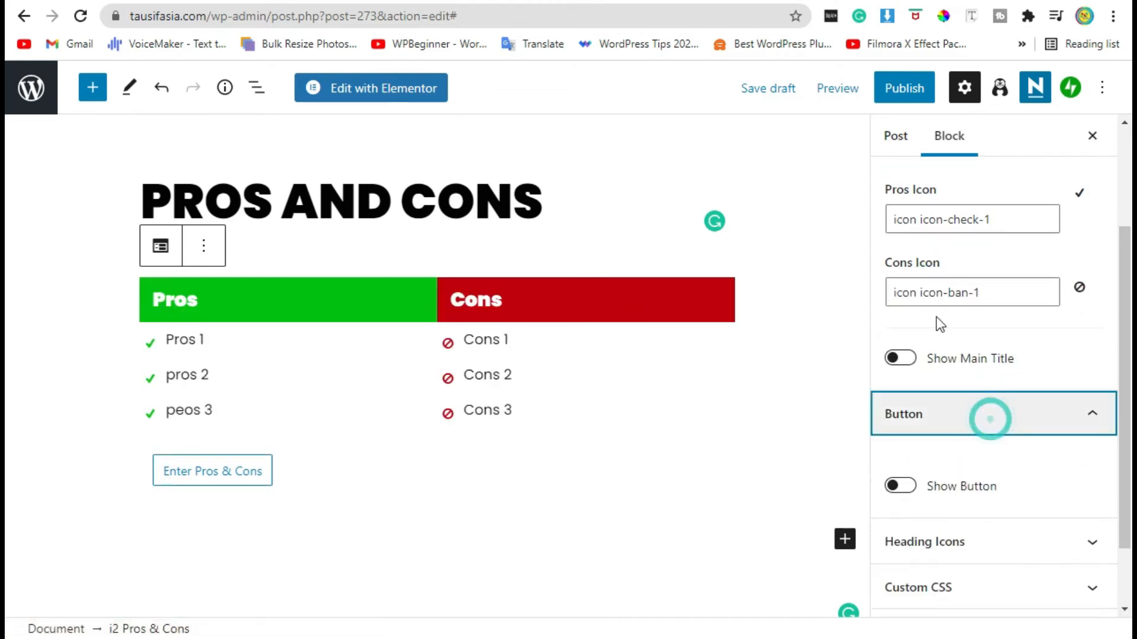
{"action": "scroll", "coordinate": [947, 355], "scroll_direction": "down", "scroll_amount": 2}
{"action": "left_click", "coordinate": [902, 405]}
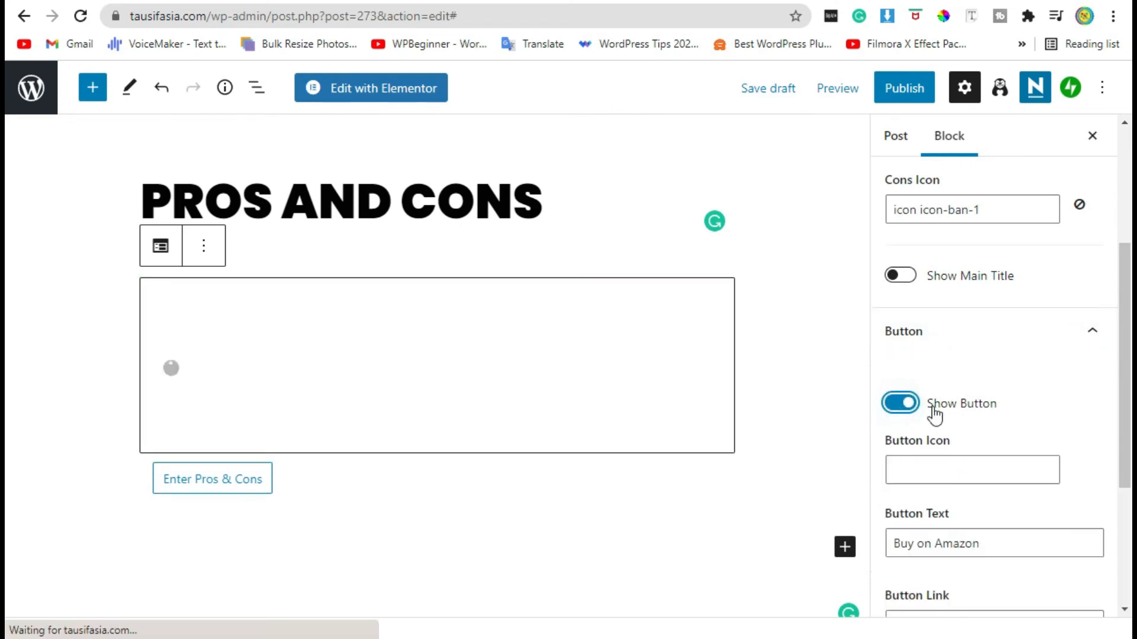
{"action": "scroll", "coordinate": [934, 414], "scroll_direction": "down", "scroll_amount": 1}
{"action": "scroll", "coordinate": [935, 414], "scroll_direction": "down", "scroll_amount": 1}
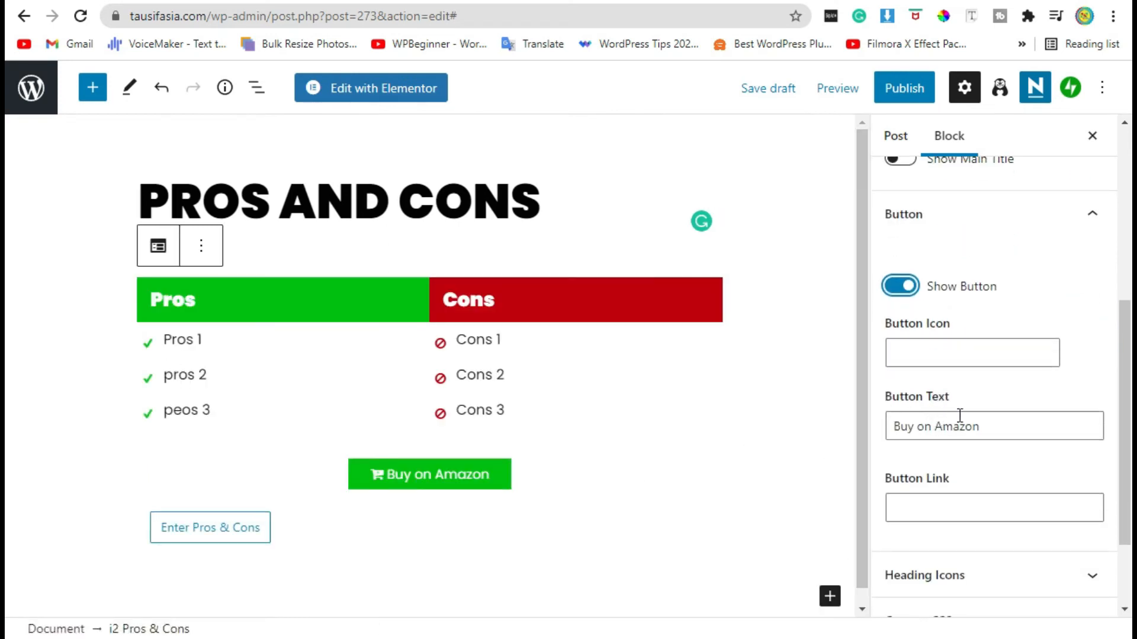
{"action": "left_click", "coordinate": [939, 357]}
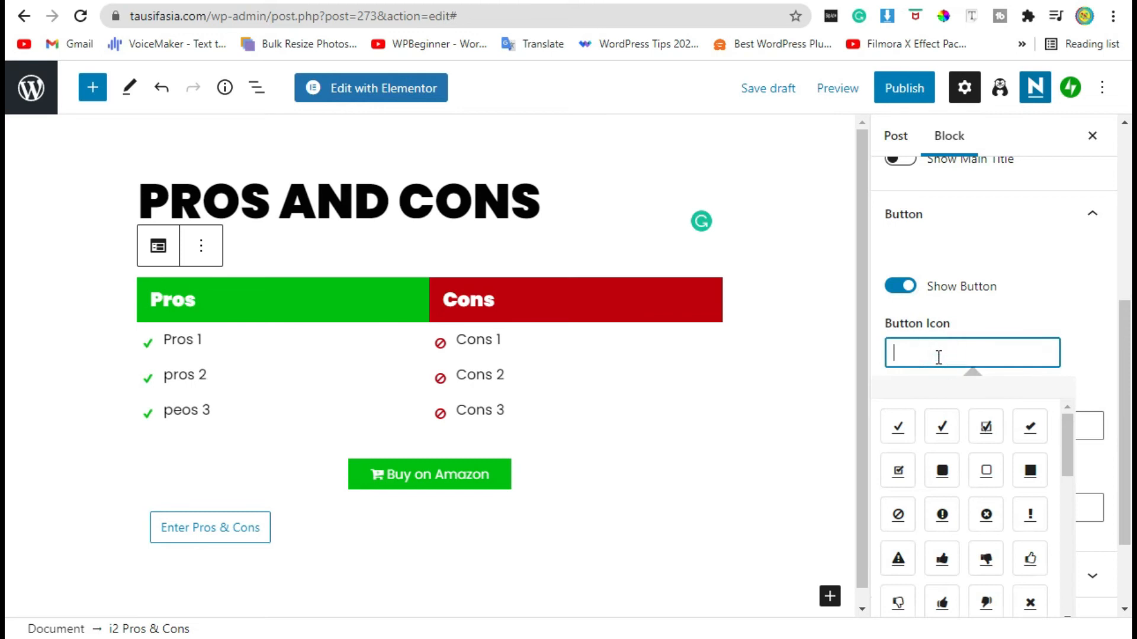
{"action": "scroll", "coordinate": [1001, 474], "scroll_direction": "down", "scroll_amount": 3}
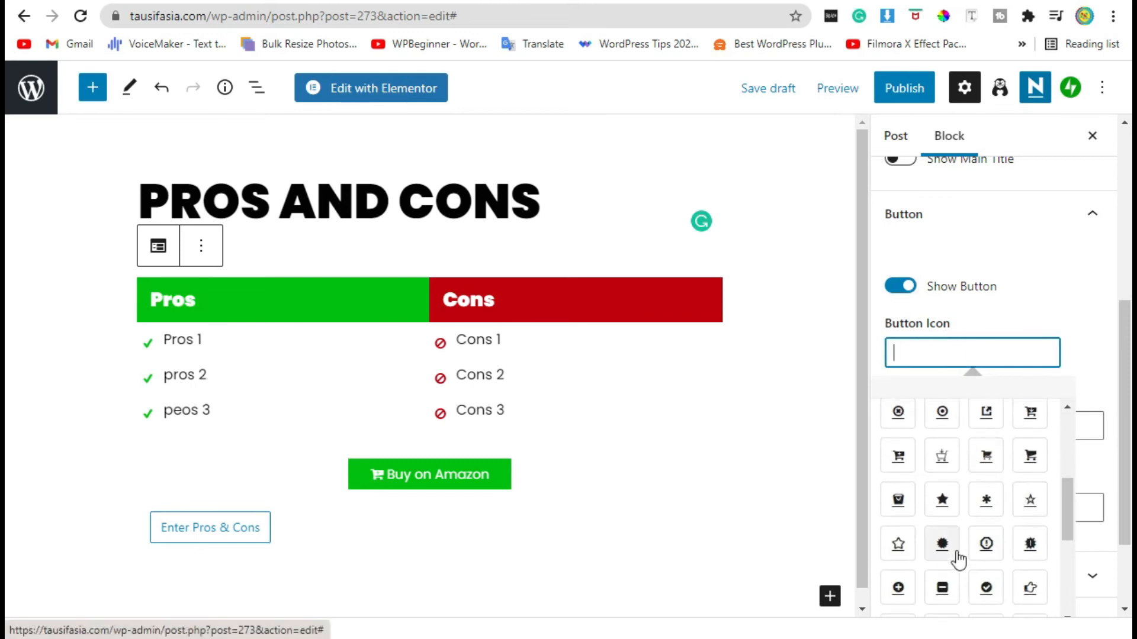
{"action": "left_click", "coordinate": [897, 499]}
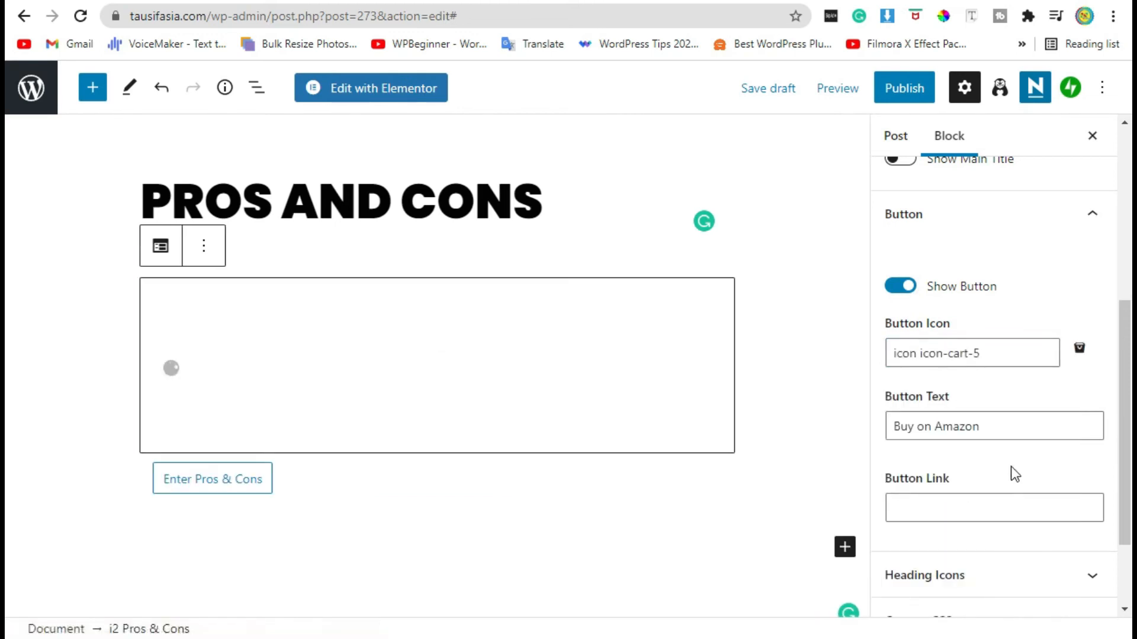
Step: Replace the block button's text with "Enroll Here"
{"action": "left_click_drag", "start_coordinate": [1007, 426], "coordinate": [922, 427]}
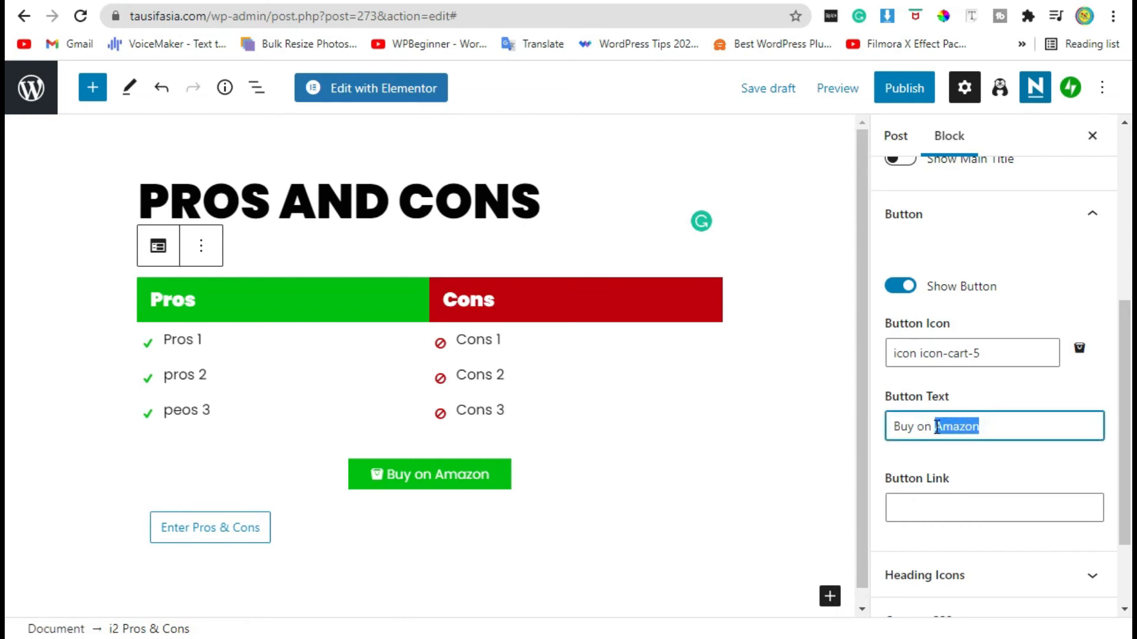
{"action": "left_click_drag", "start_coordinate": [921, 425], "coordinate": [985, 428]}
{"action": "triple_click", "coordinate": [986, 428]}
{"action": "type", "text": "E"}
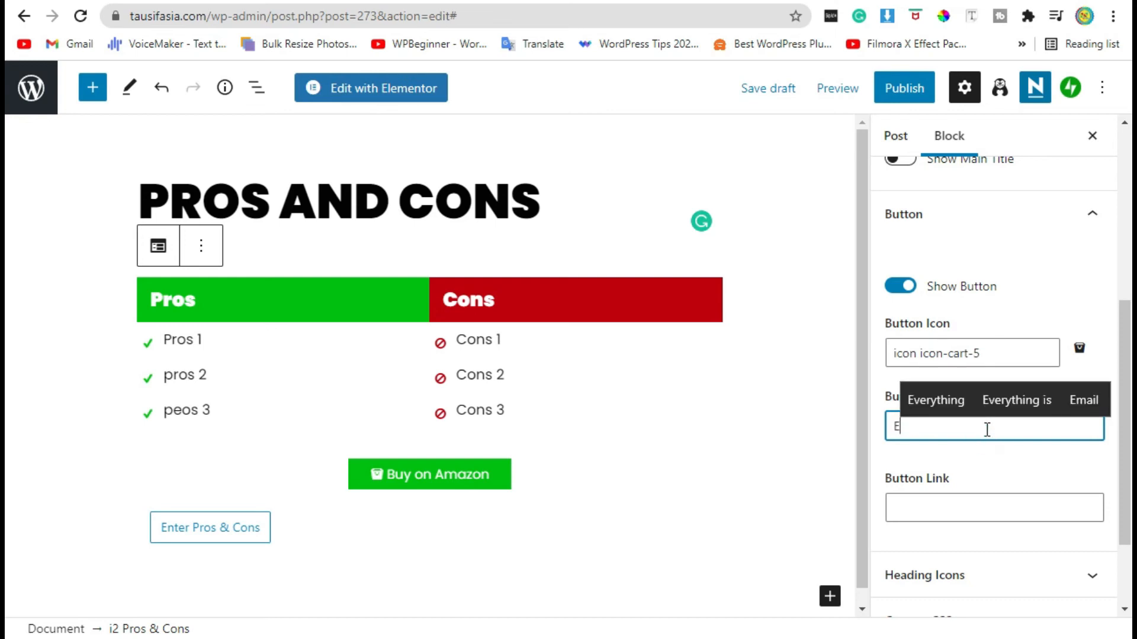
{"action": "type", "text": "nroll "}
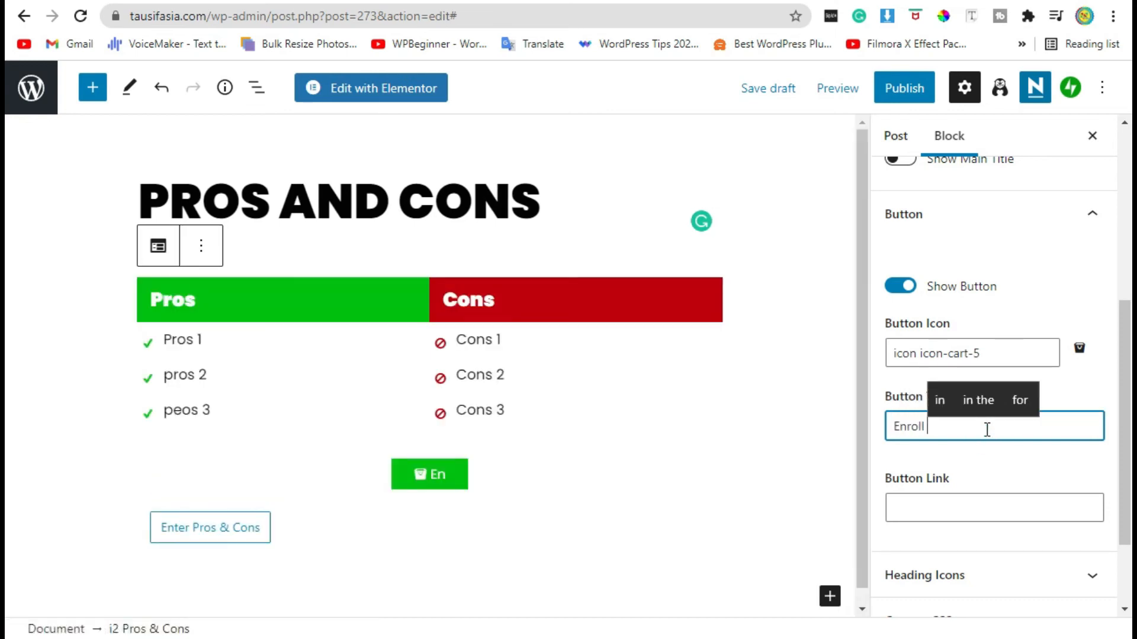
{"action": "type", "text": "Here"}
{"action": "left_click", "coordinate": [968, 471]}
Step: Set the pros title icon in the block's heading icon options to icon-check-1
{"action": "scroll", "coordinate": [967, 472], "scroll_direction": "down", "scroll_amount": 2}
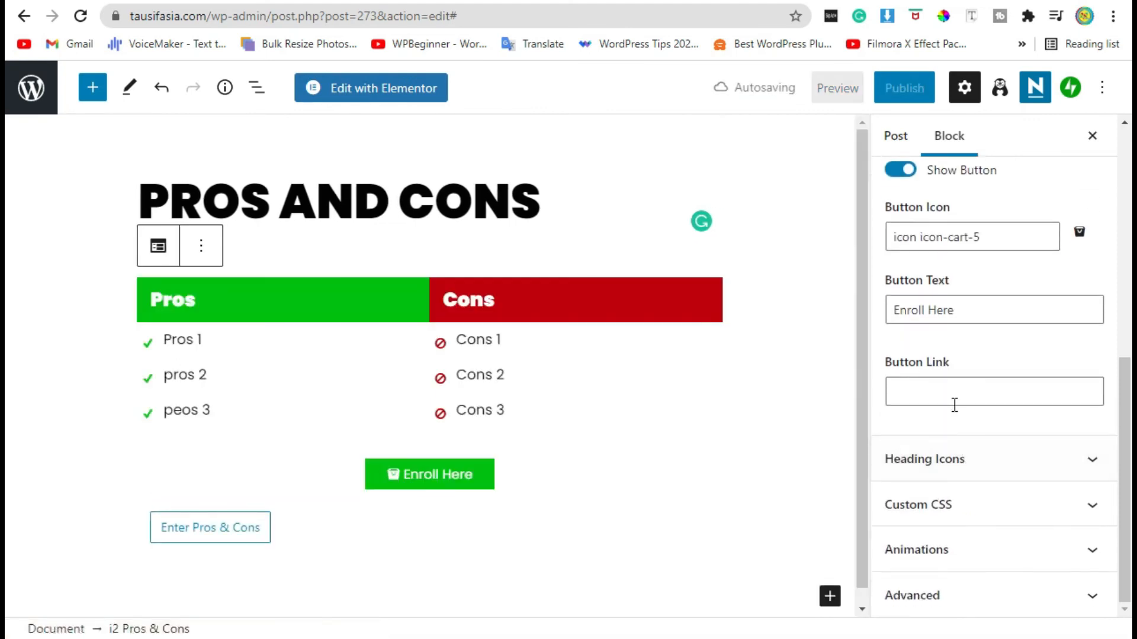
{"action": "left_click", "coordinate": [962, 458]}
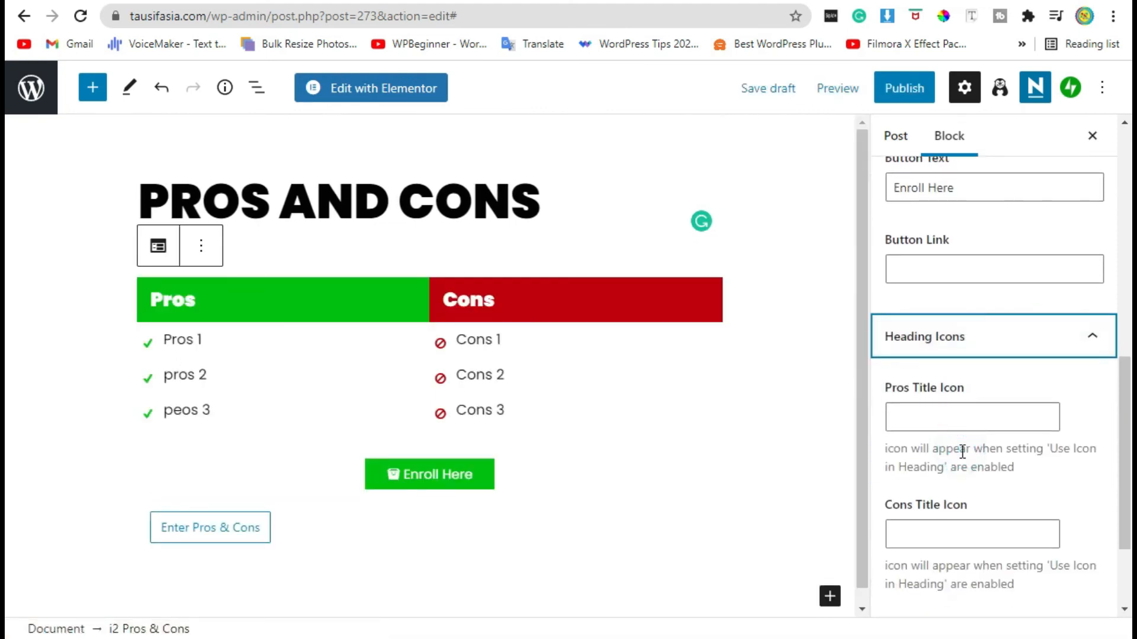
{"action": "left_click", "coordinate": [959, 423]}
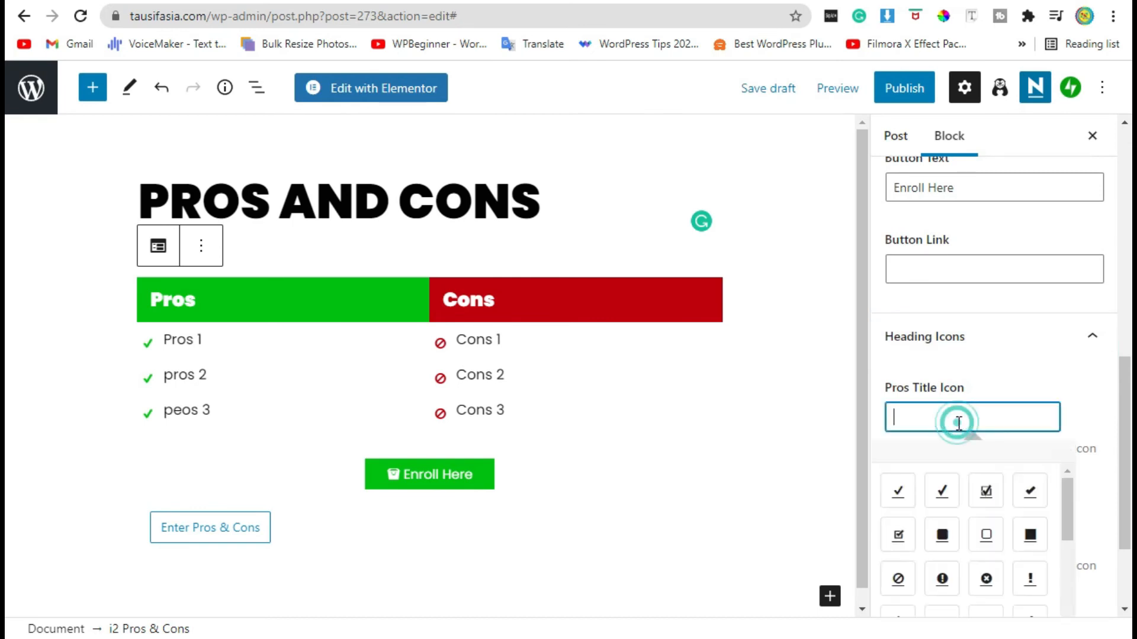
{"action": "left_click", "coordinate": [904, 488]}
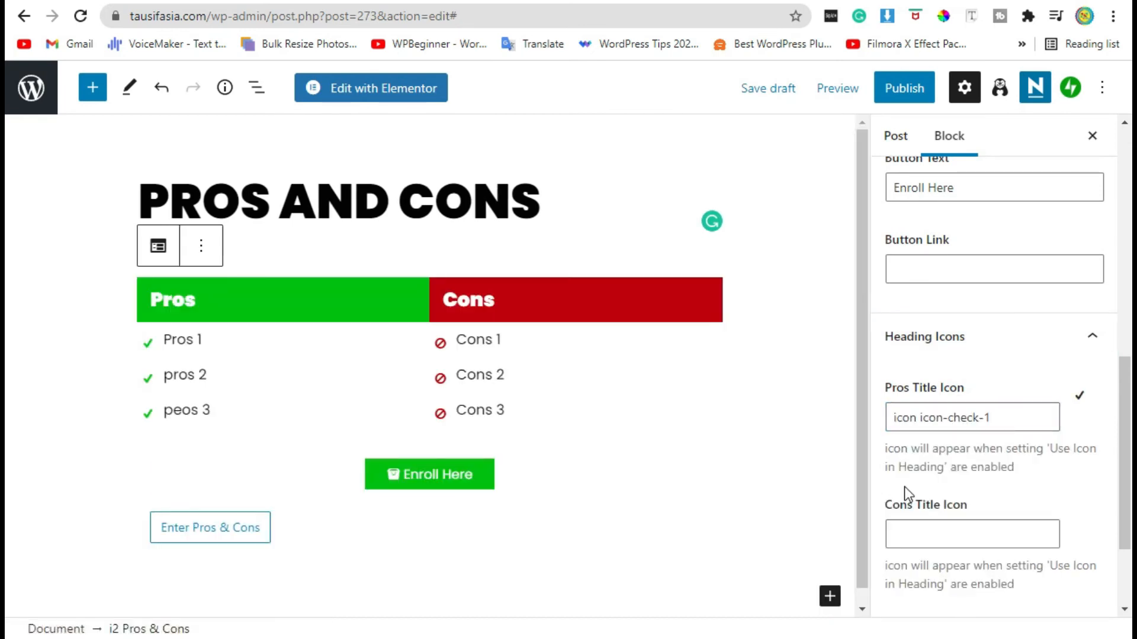
Step: Show the block's main title and set its text to "Pros & Cons Title"
{"action": "scroll", "coordinate": [901, 481], "scroll_direction": "up", "scroll_amount": 6}
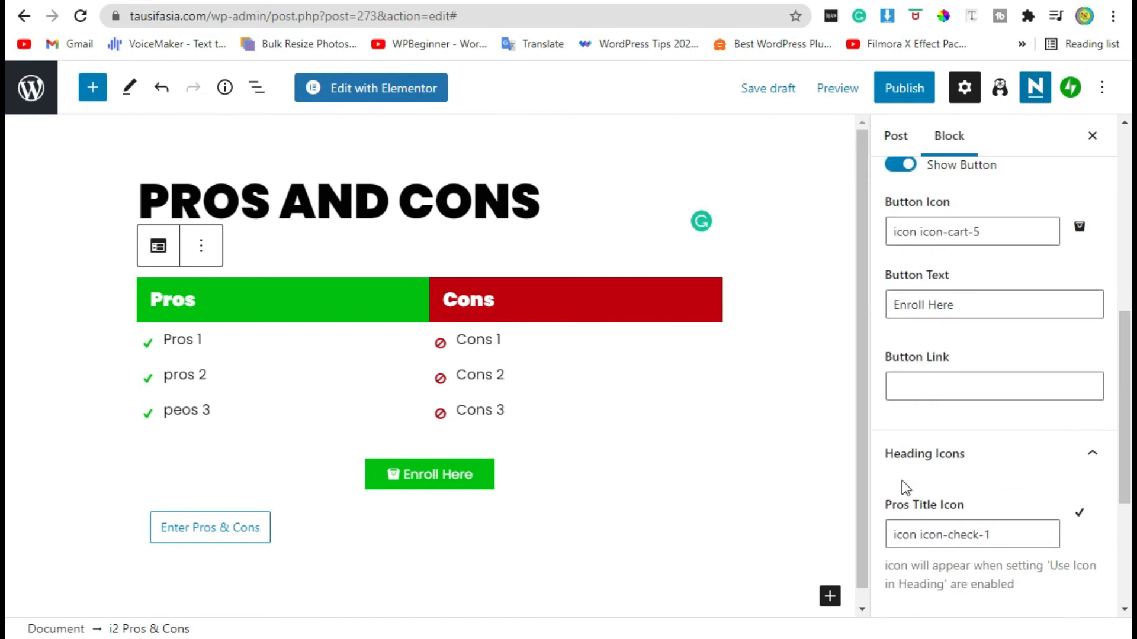
{"action": "left_click", "coordinate": [901, 390]}
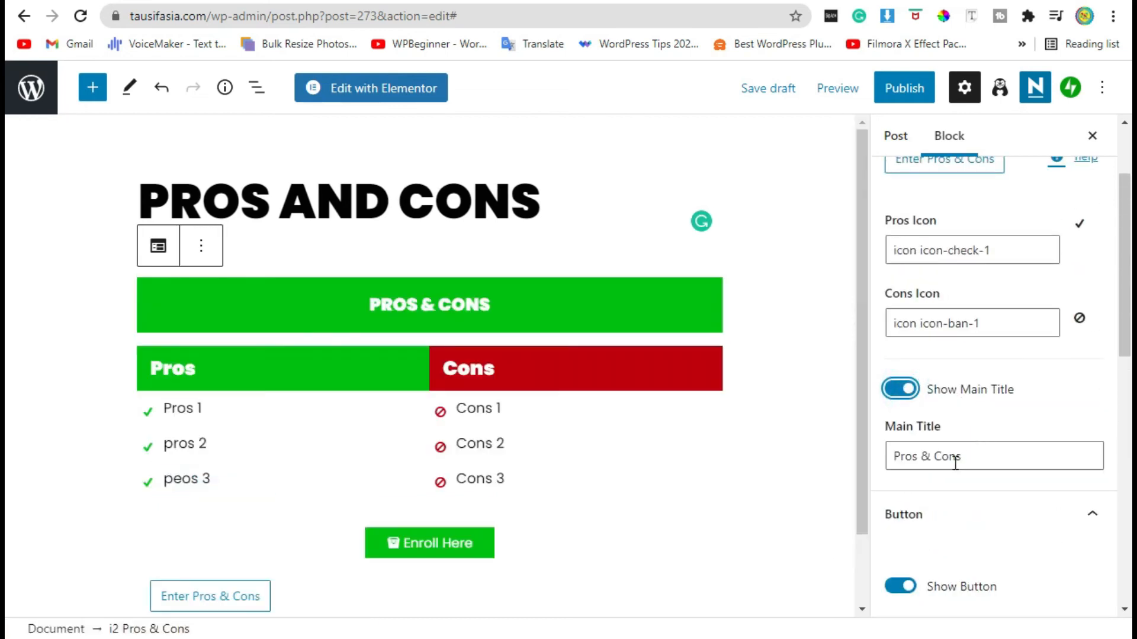
{"action": "left_click", "coordinate": [971, 454]}
{"action": "type", "text": "T"}
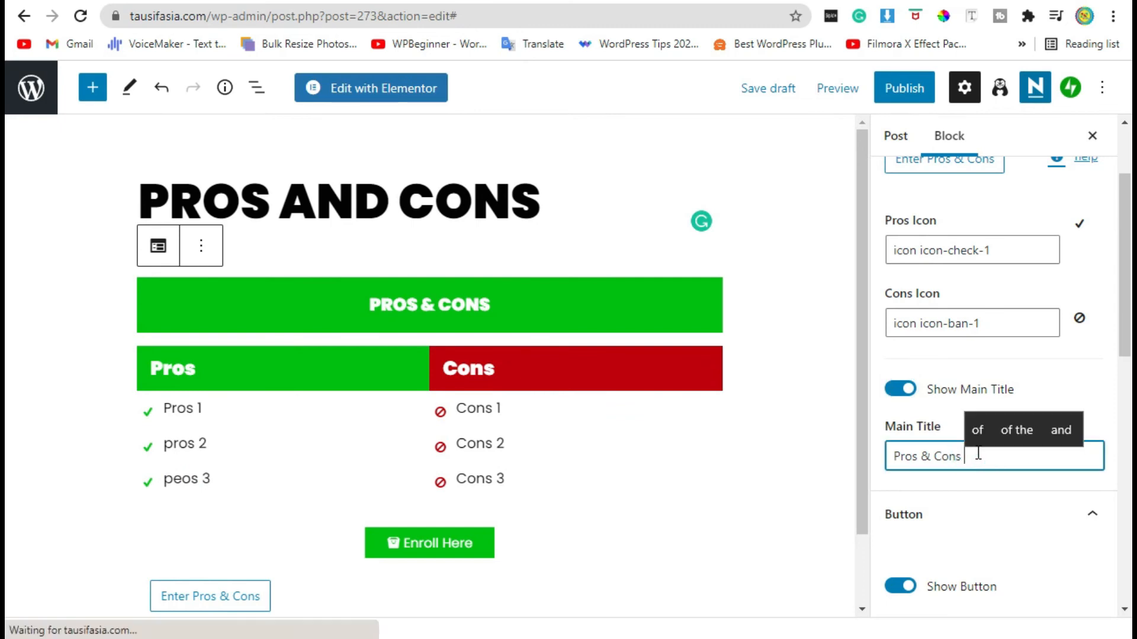
{"action": "type", "text": "itle"}
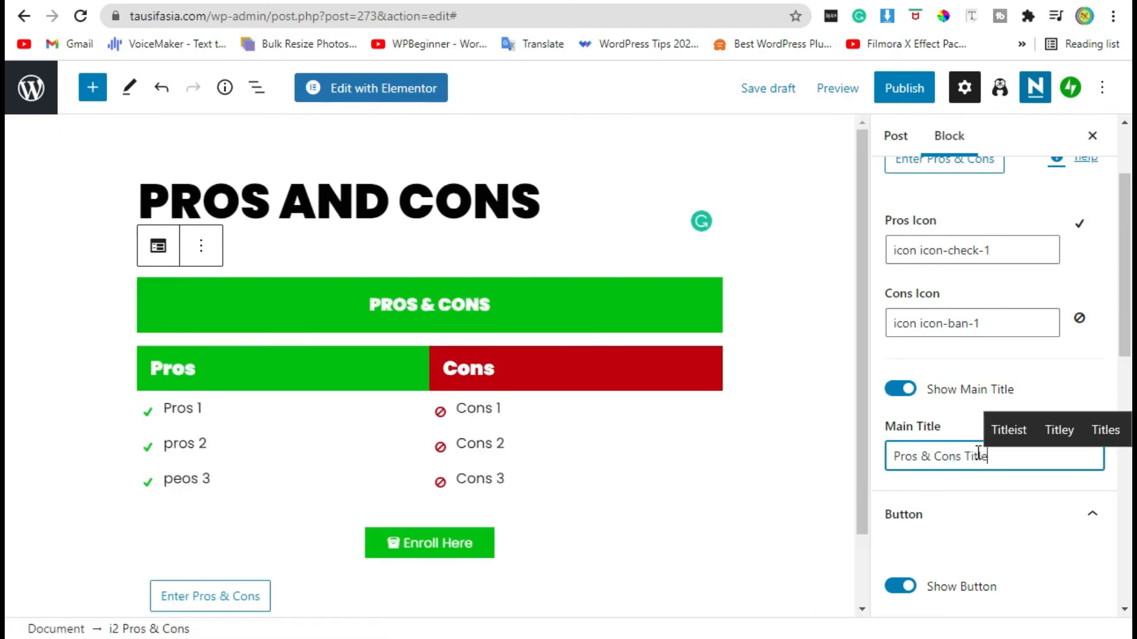
Step: Review the remaining block options and publish the post
{"action": "scroll", "coordinate": [945, 386], "scroll_direction": "down", "scroll_amount": 8}
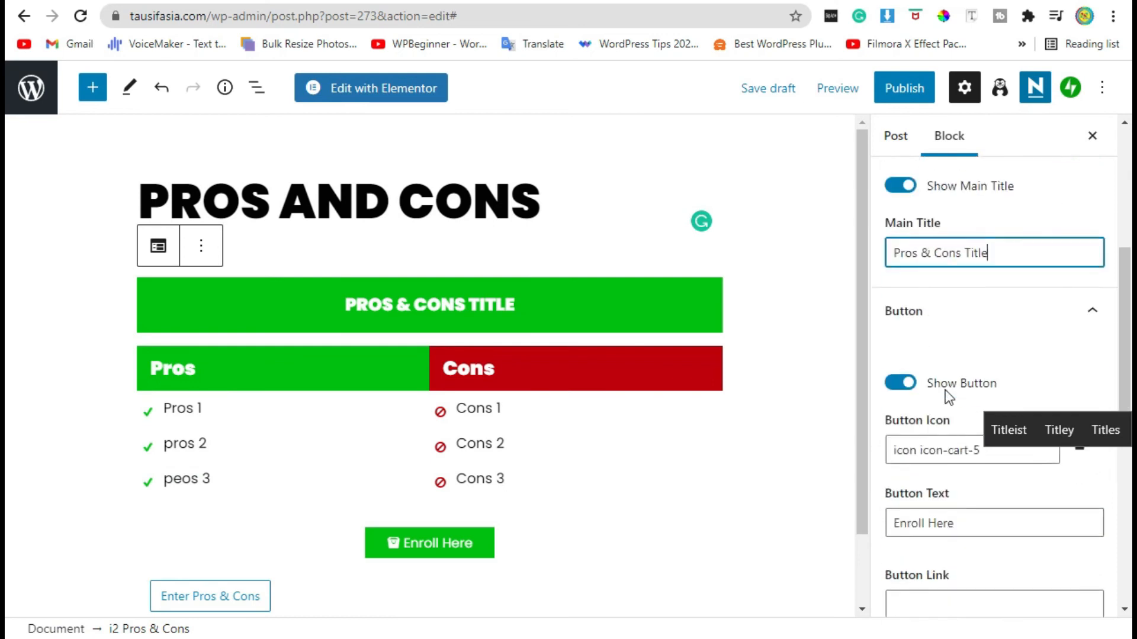
{"action": "scroll", "coordinate": [934, 432], "scroll_direction": "down", "scroll_amount": 4}
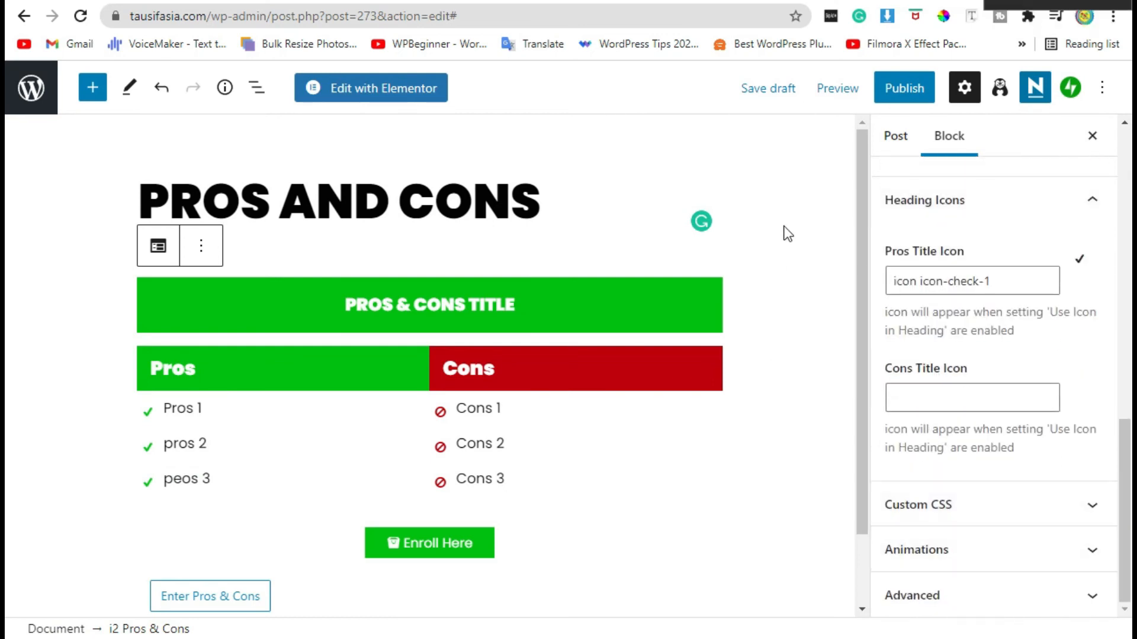
{"action": "left_click", "coordinate": [904, 94]}
{"action": "left_click", "coordinate": [907, 90]}
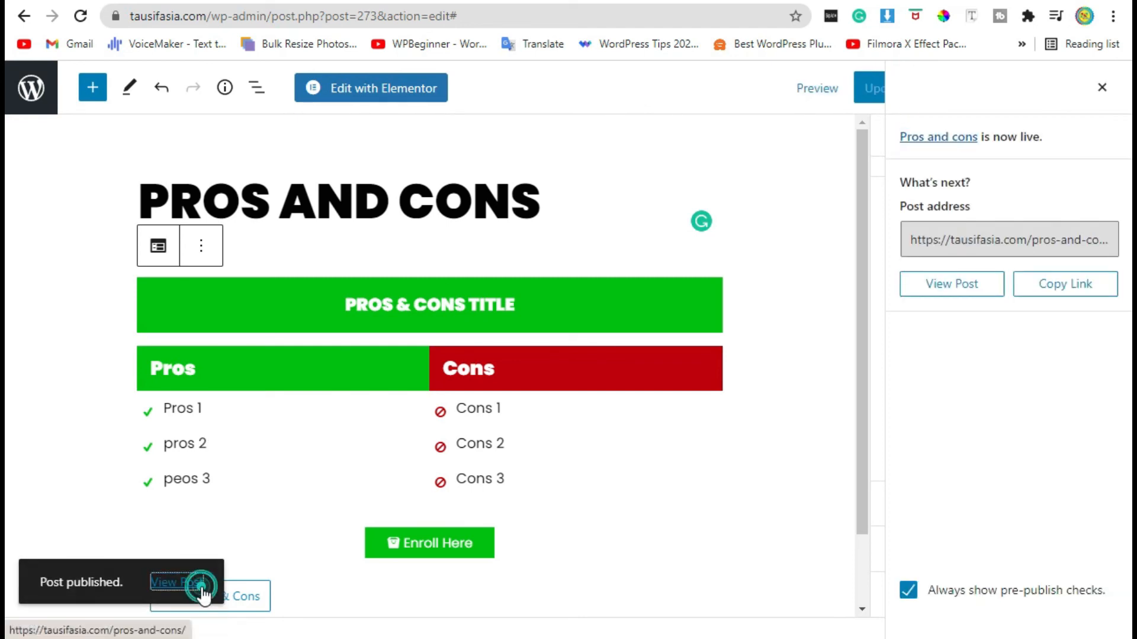
Step: View the published post, test its "Enroll Here" button, return to the post and check the cons list
{"action": "left_click", "coordinate": [202, 589]}
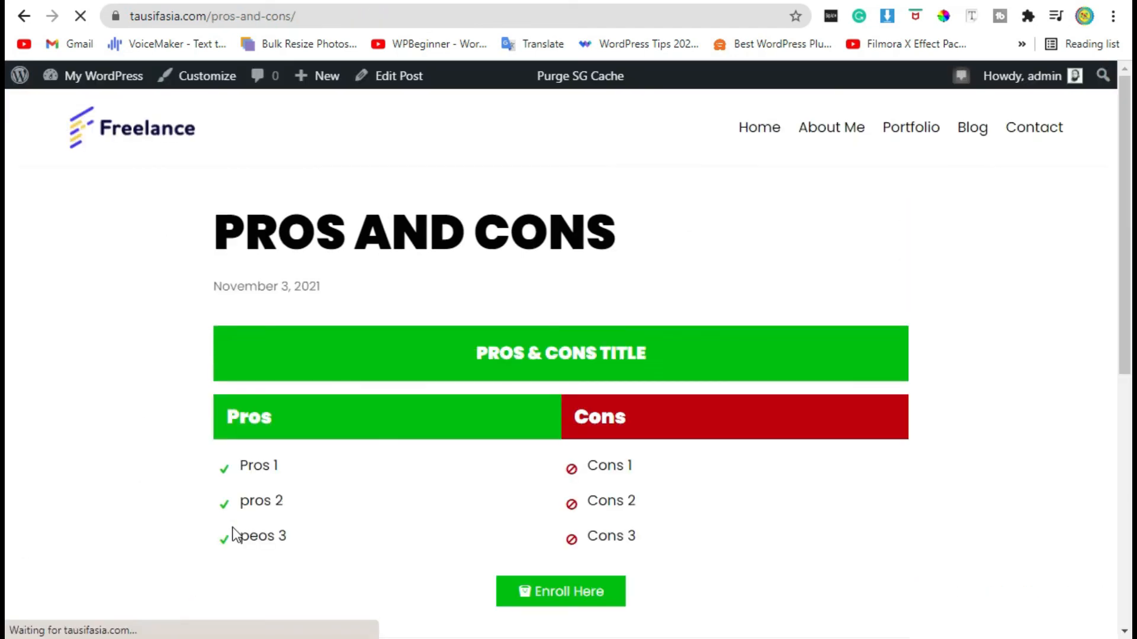
{"action": "scroll", "coordinate": [232, 527], "scroll_direction": "down", "scroll_amount": 6}
{"action": "scroll", "coordinate": [294, 472], "scroll_direction": "up", "scroll_amount": 4}
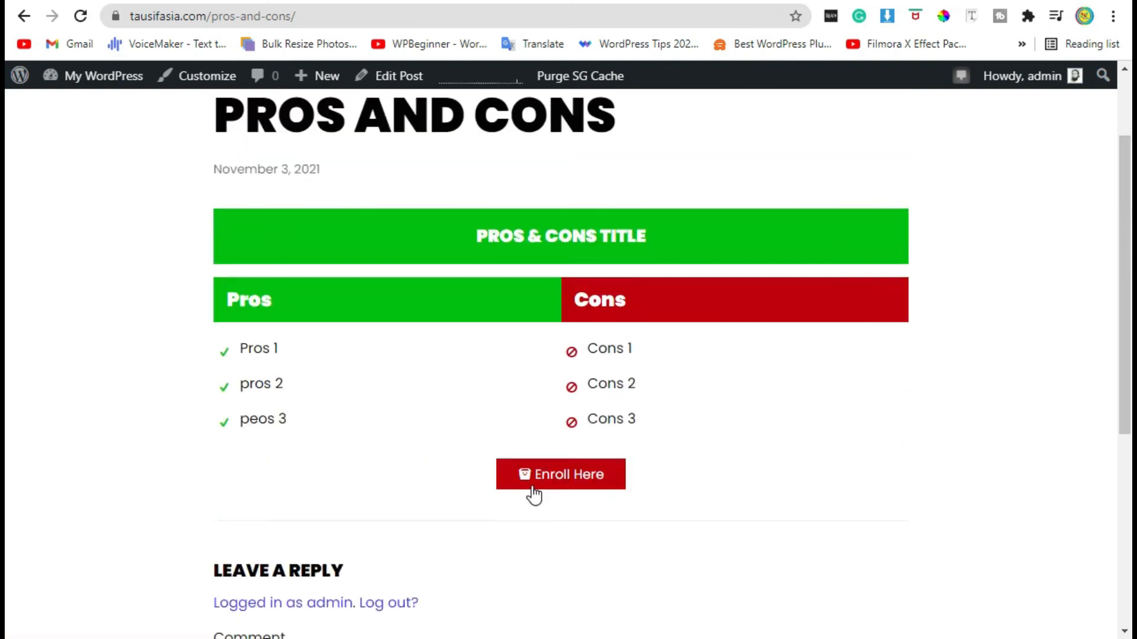
{"action": "left_click", "coordinate": [532, 481]}
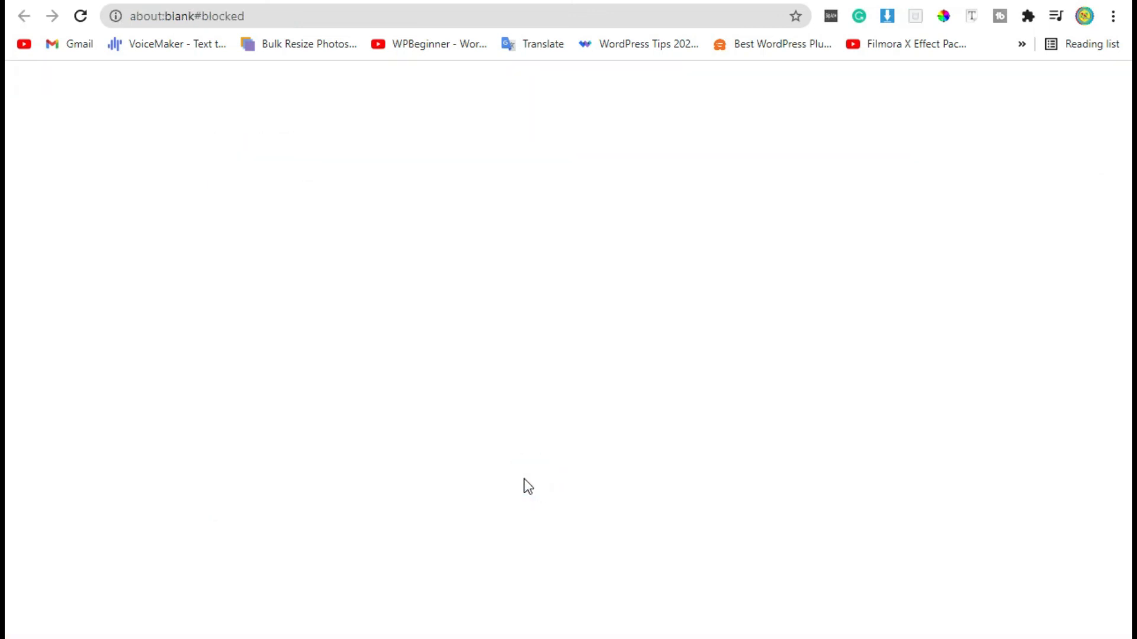
{"action": "key", "text": "ctrl+w"}
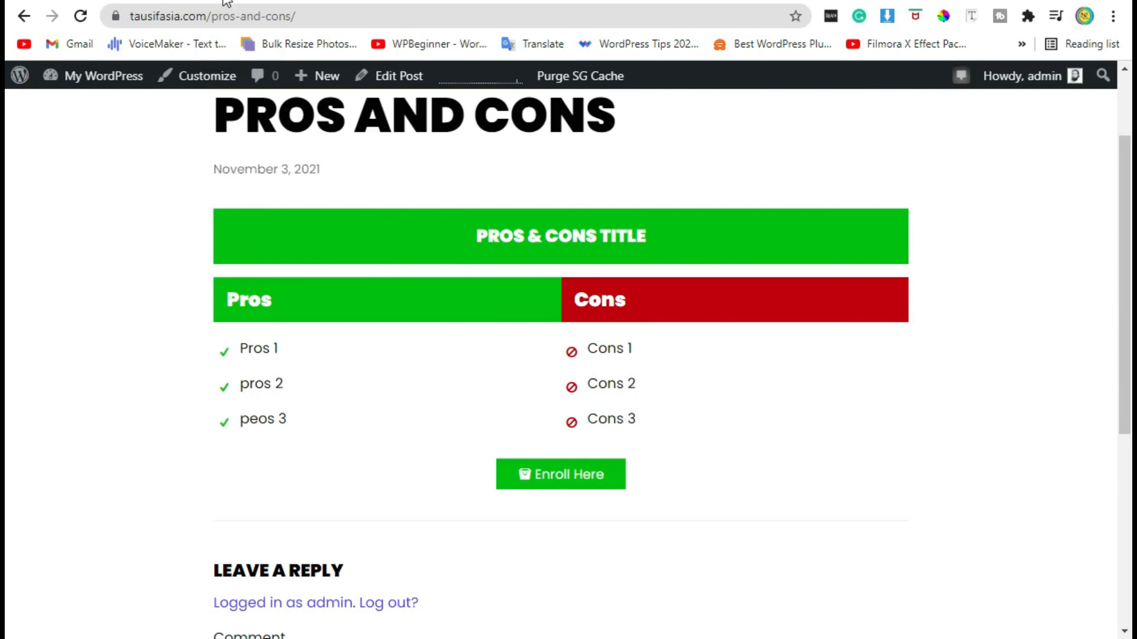
{"action": "left_click_drag", "start_coordinate": [660, 419], "coordinate": [588, 419]}
{"action": "left_click_drag", "start_coordinate": [644, 355], "coordinate": [622, 380]}
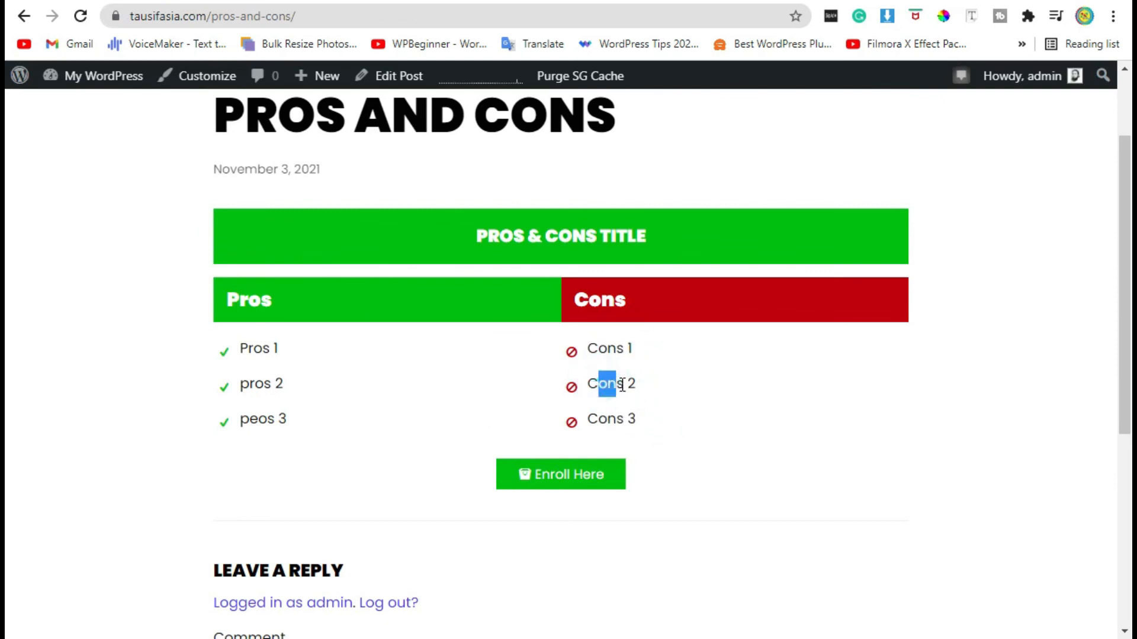